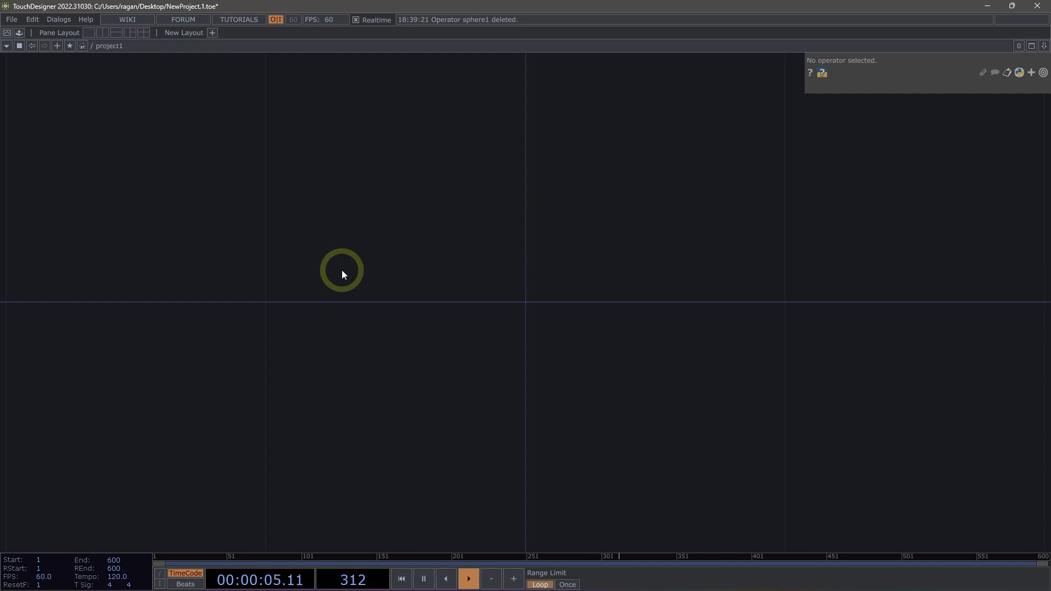
# Add a Sphere SOP to the empty network and set its Y radius to 0.3
pyautogui.press('Tab')
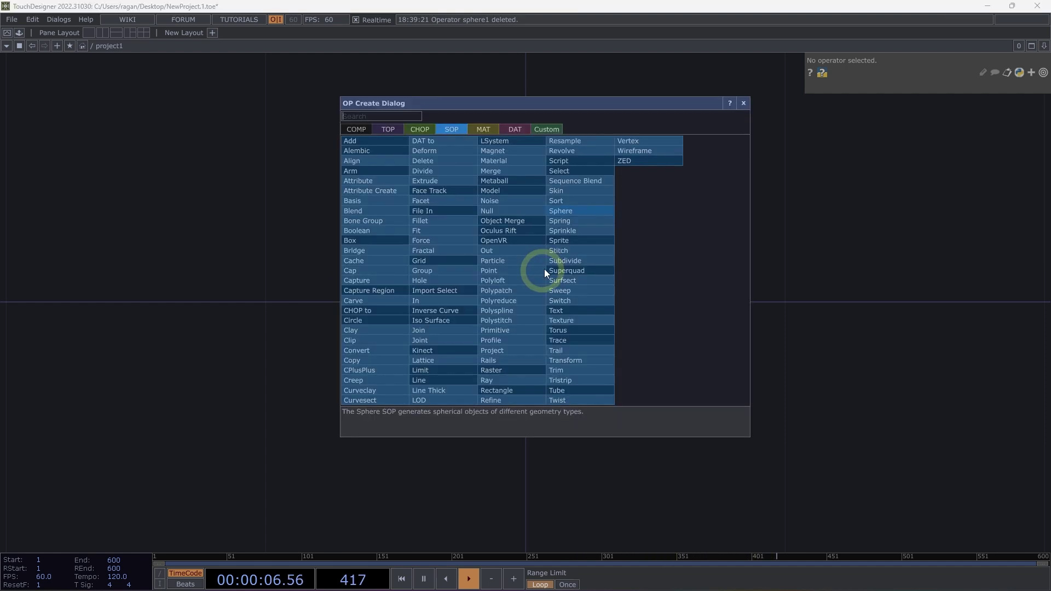
pyautogui.moveTo(695, 101); pyautogui.dragTo(399, 104)
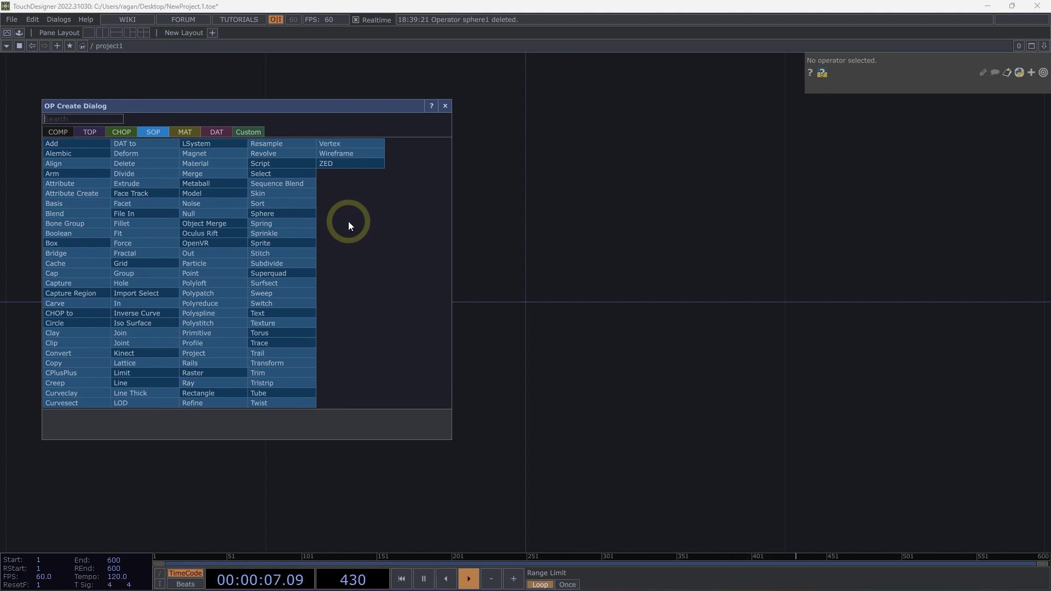
pyautogui.click(275, 213)
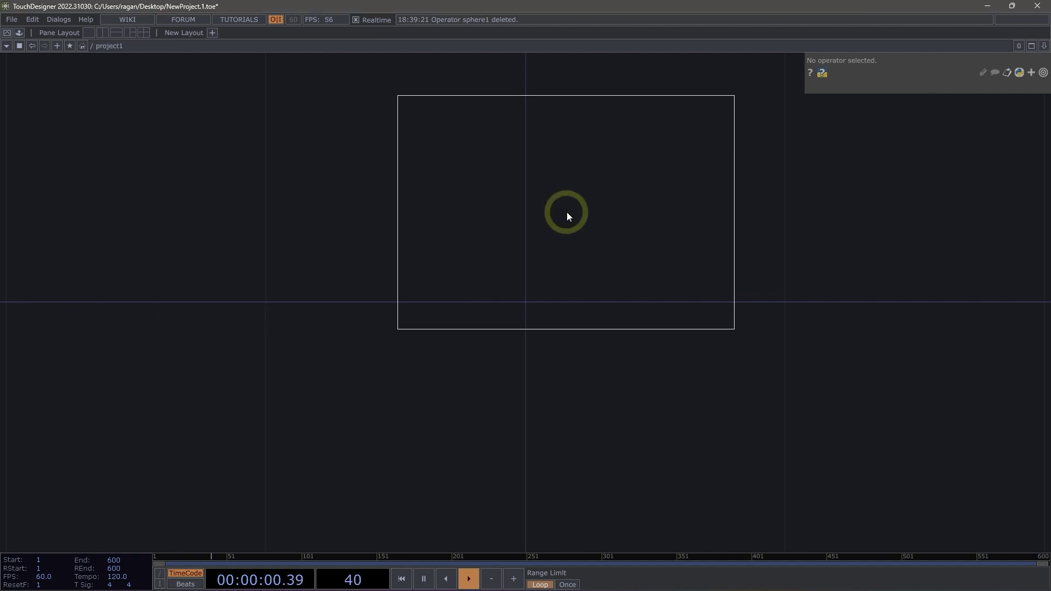
pyautogui.click(704, 184)
pyautogui.press('h')
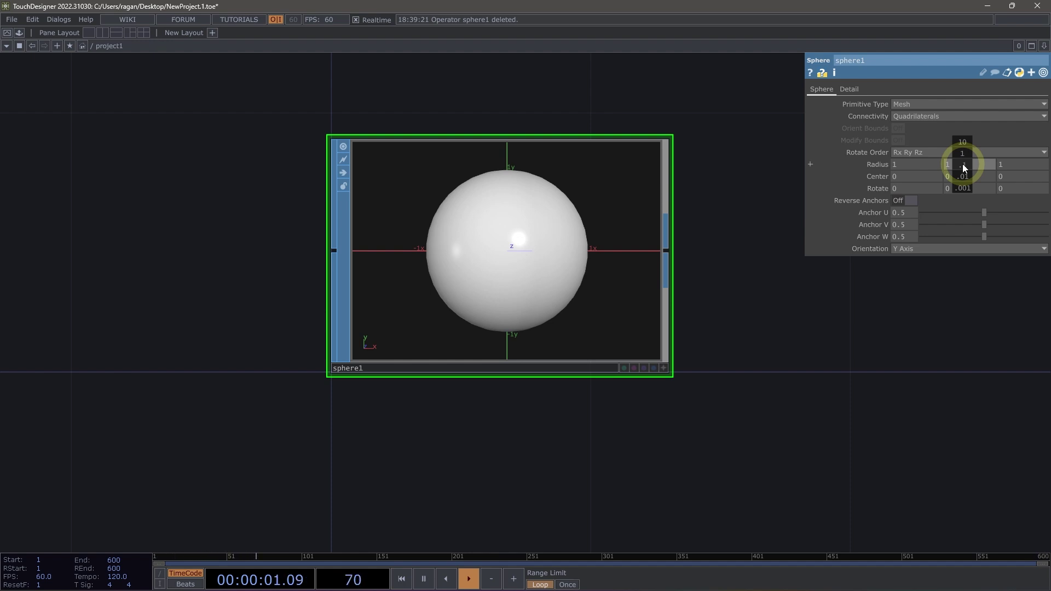
pyautogui.moveTo(965, 168); pyautogui.dragTo(743, 155, button='middle')
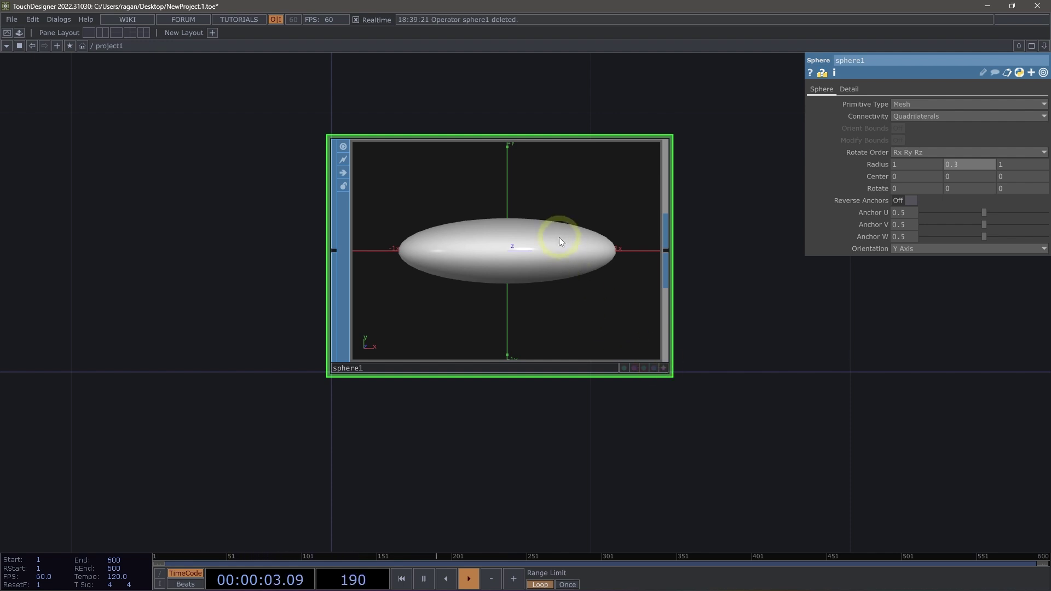
# Make the sphere's viewer active, orbit to an angled view from above, and inspect the mesh in wireframe before restoring shaded display
pyautogui.press('a')
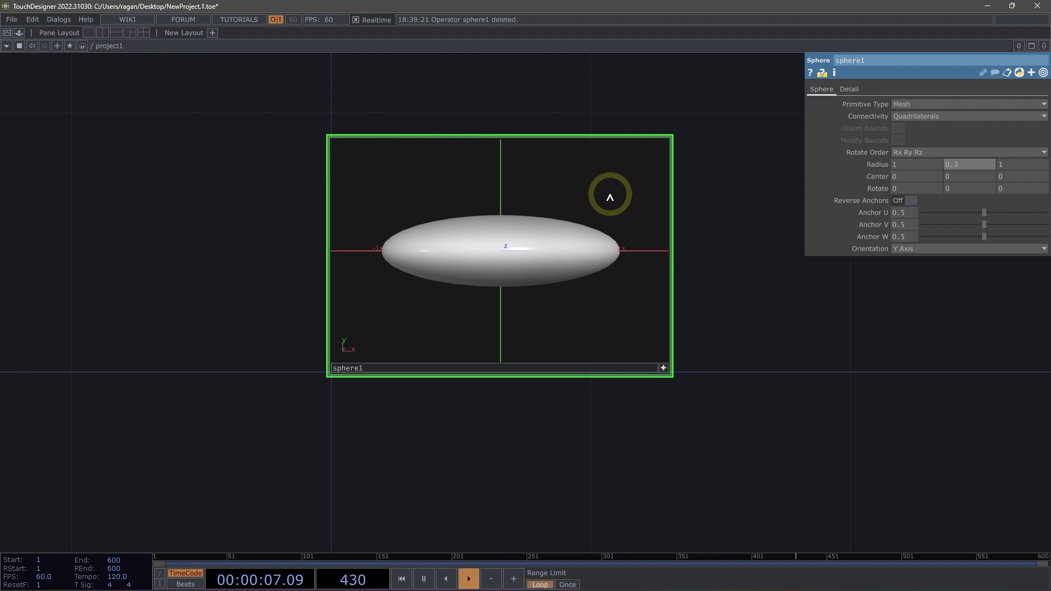
pyautogui.moveTo(612, 202); pyautogui.dragTo(573, 172)
pyautogui.press('h')
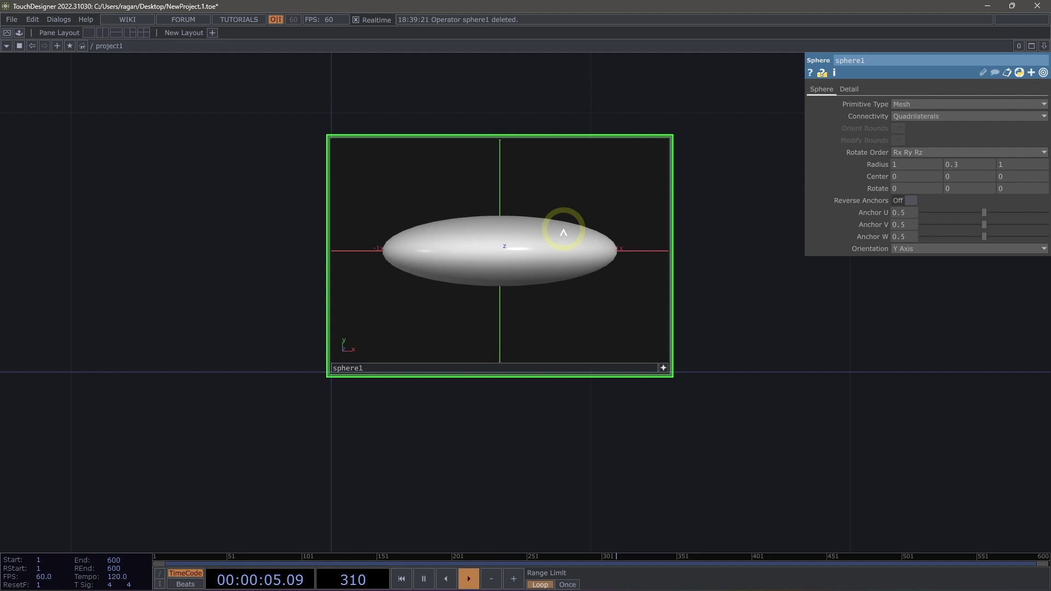
pyautogui.press('w')
pyautogui.moveTo(575, 180); pyautogui.dragTo(575, 228)
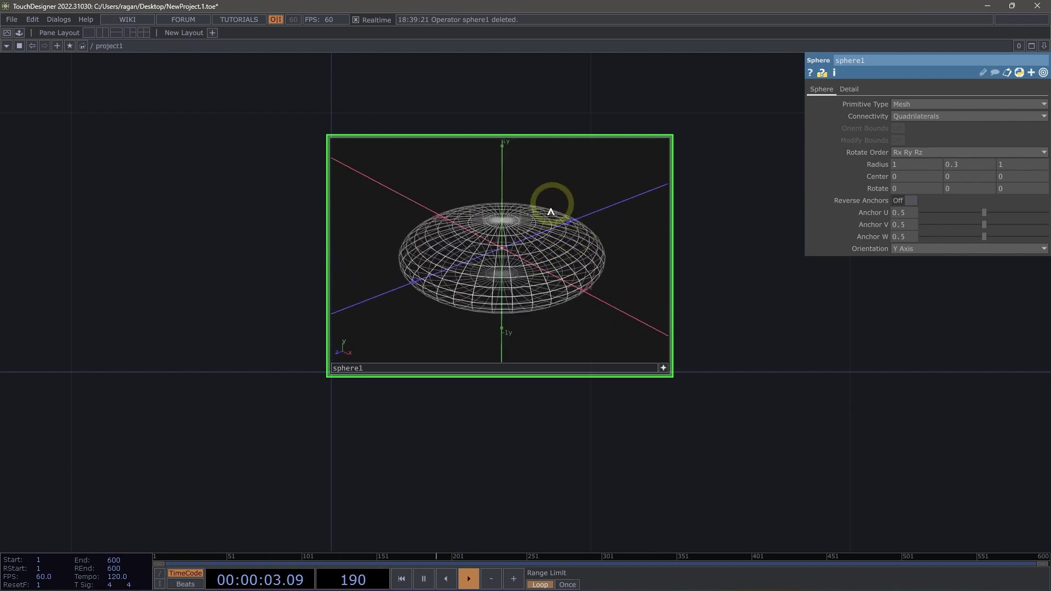
pyautogui.press('w')
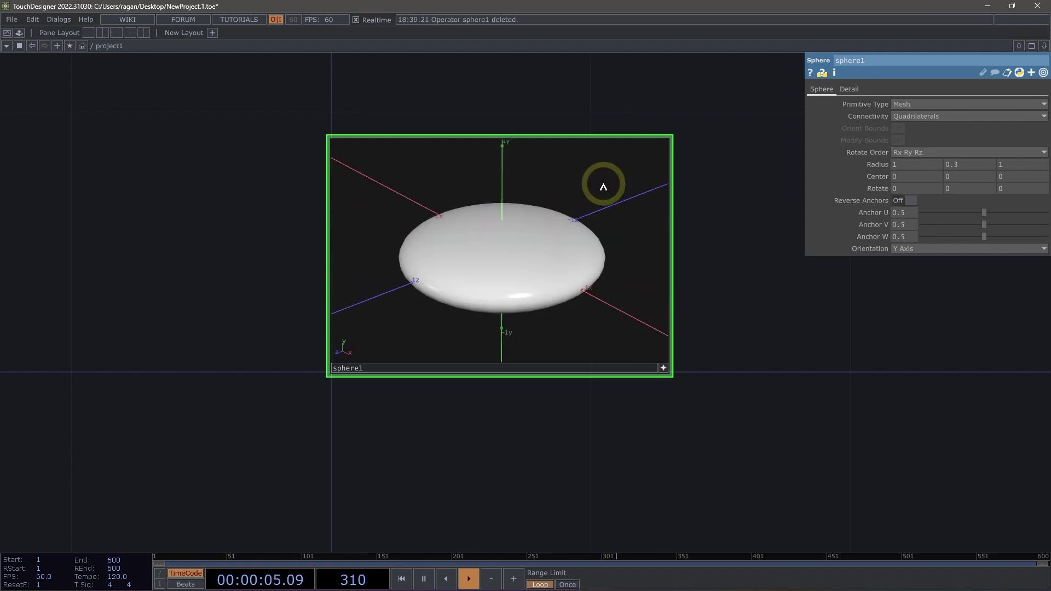
# Inspect the sphere's points and point normals through the viewport display options, switching each marker off again and closing the options
pyautogui.rightClick(604, 187)
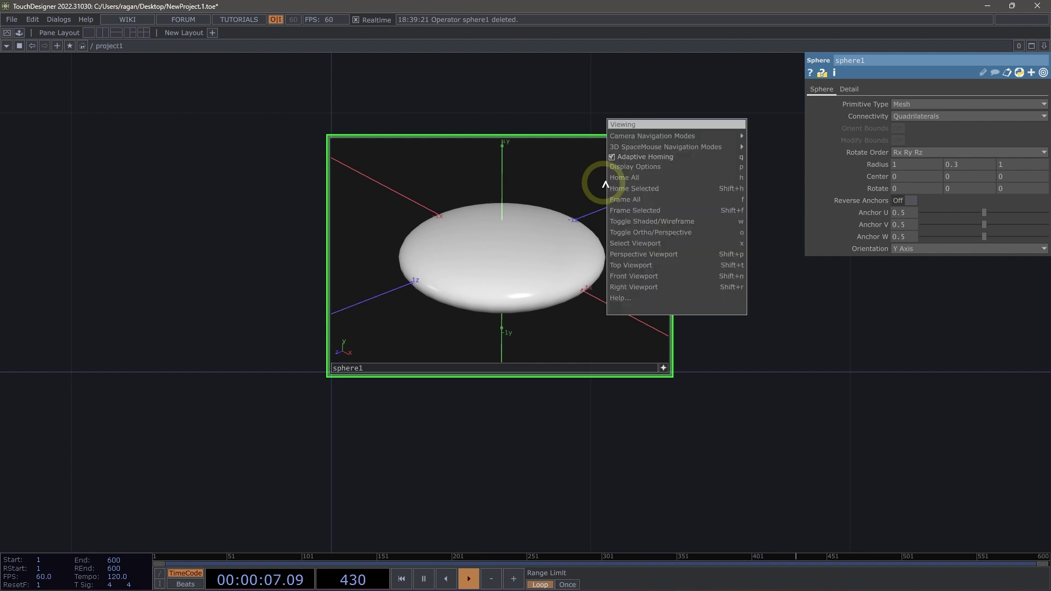
pyautogui.click(655, 168)
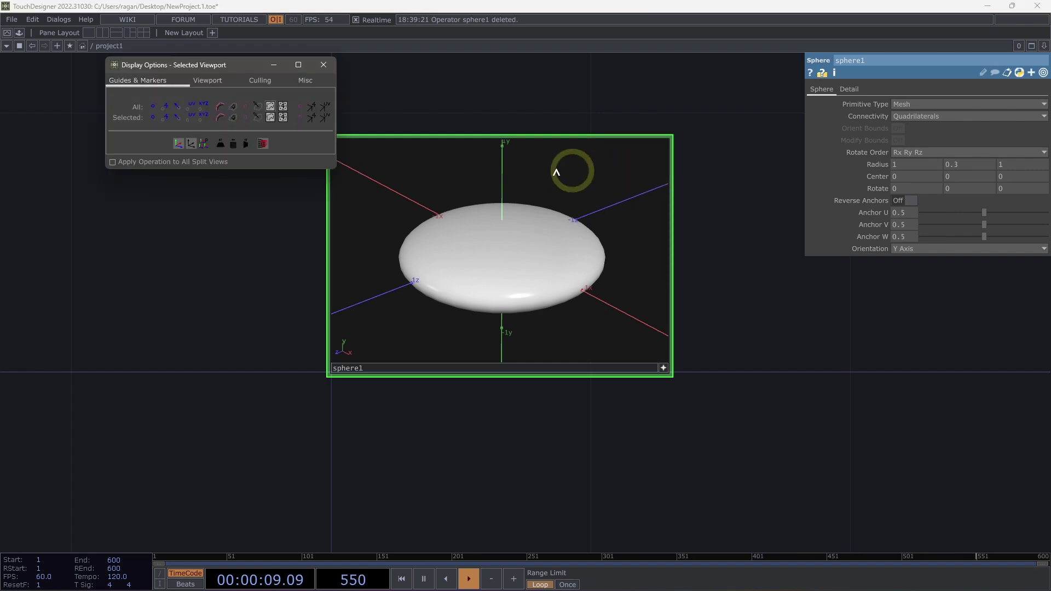
pyautogui.click(159, 108)
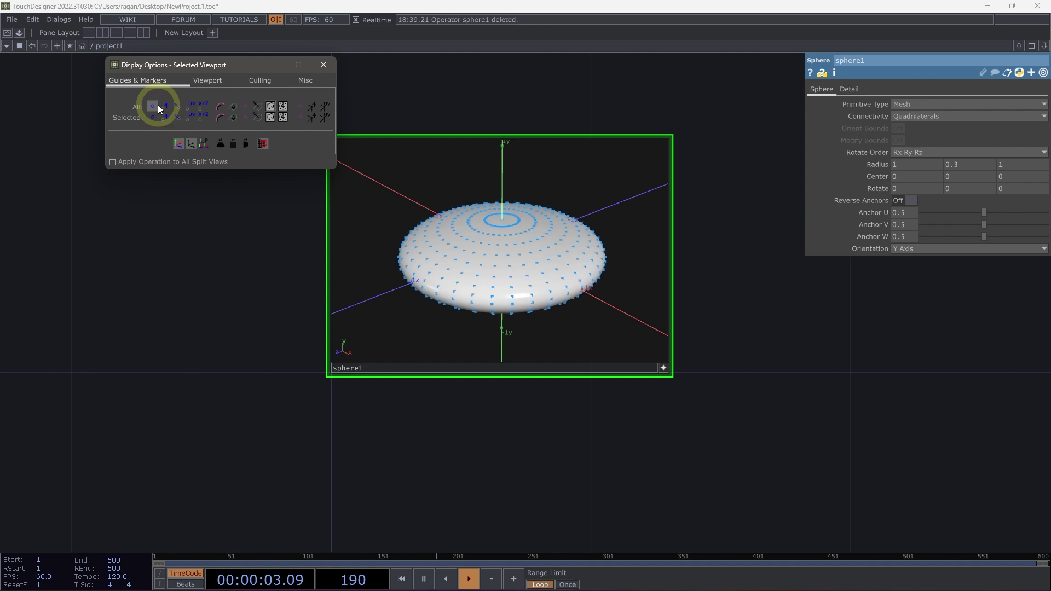
pyautogui.click(158, 108)
pyautogui.click(183, 107)
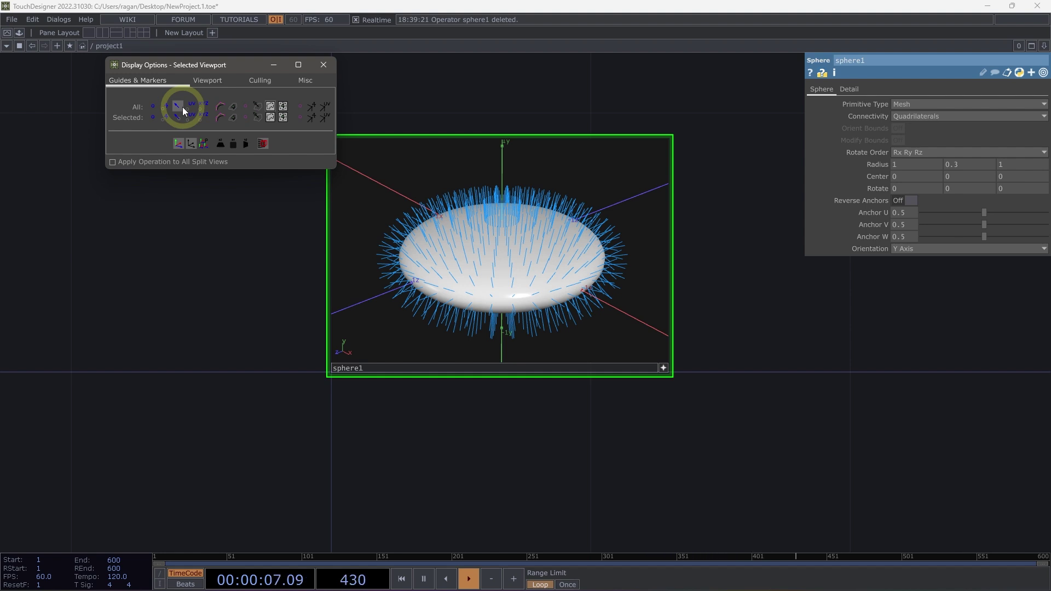
pyautogui.click(183, 107)
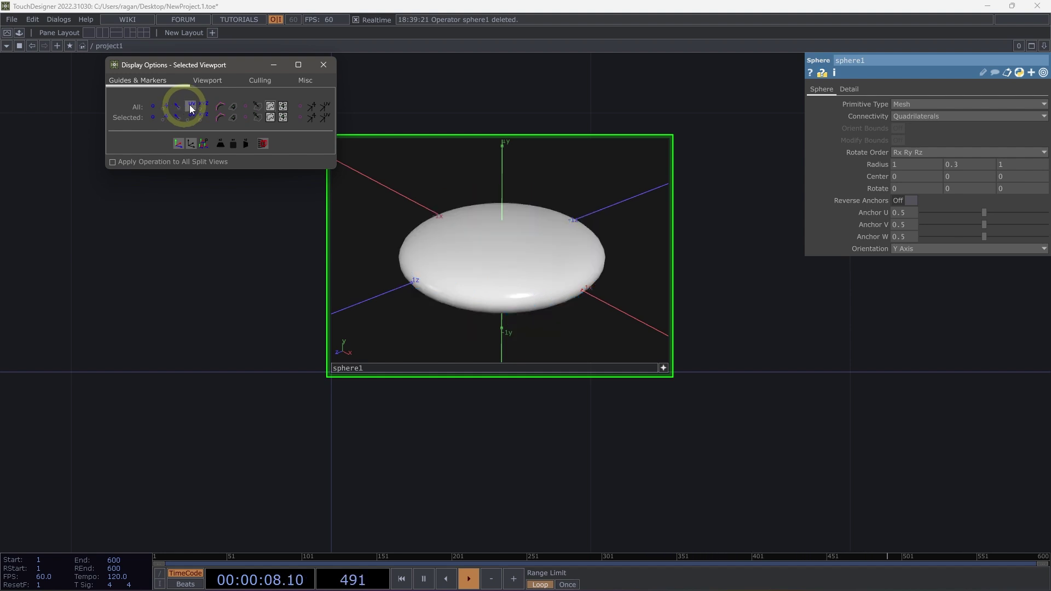
pyautogui.click(323, 65)
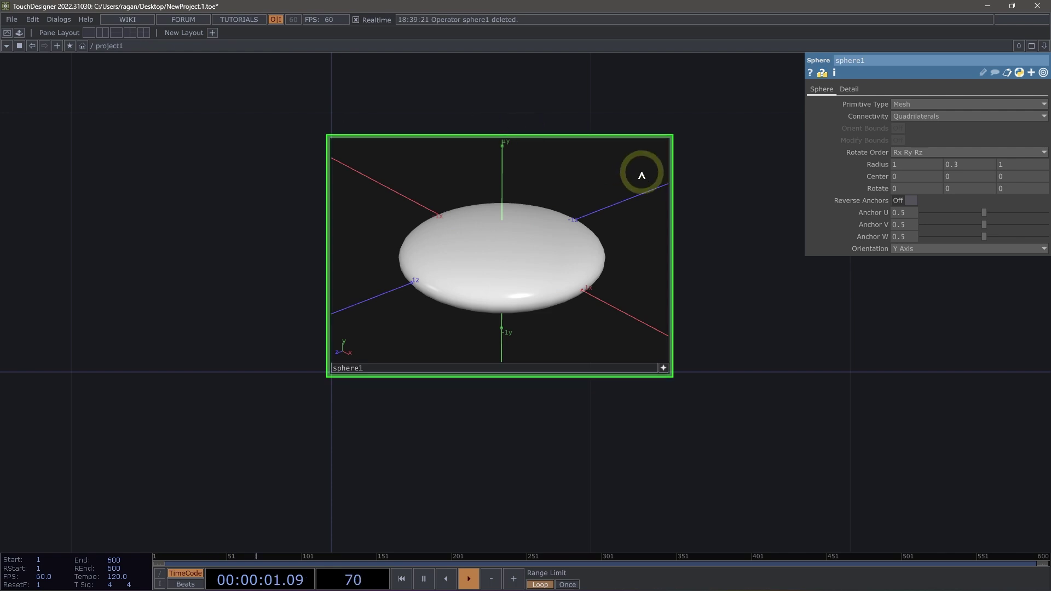
# Deactivate the sphere's viewer and inspect the operator's information popup for its geometry details
pyautogui.click(667, 369)
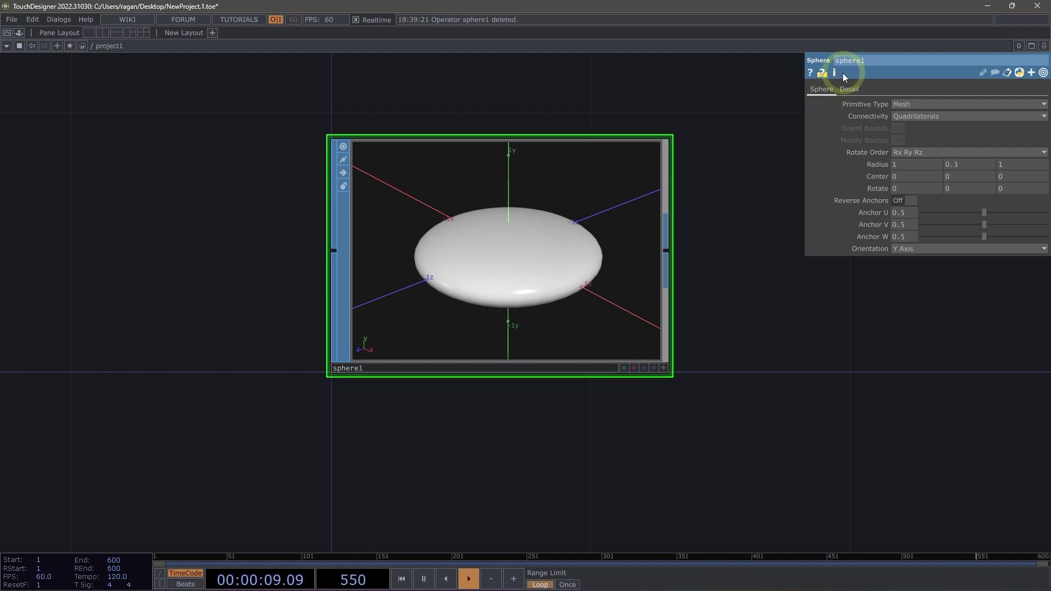
pyautogui.click(592, 177)
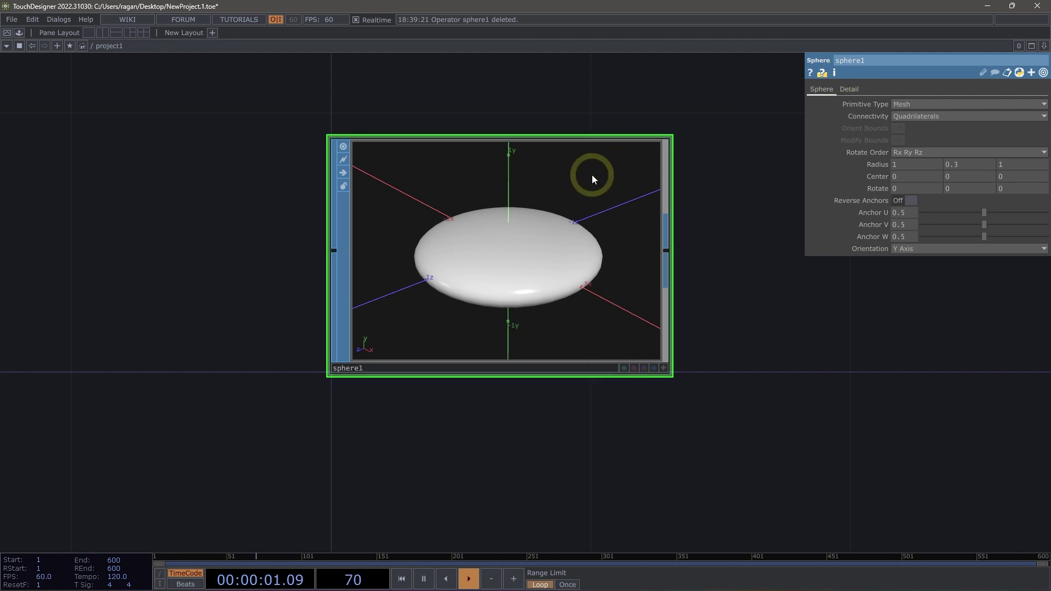
pyautogui.middleClick(592, 176)
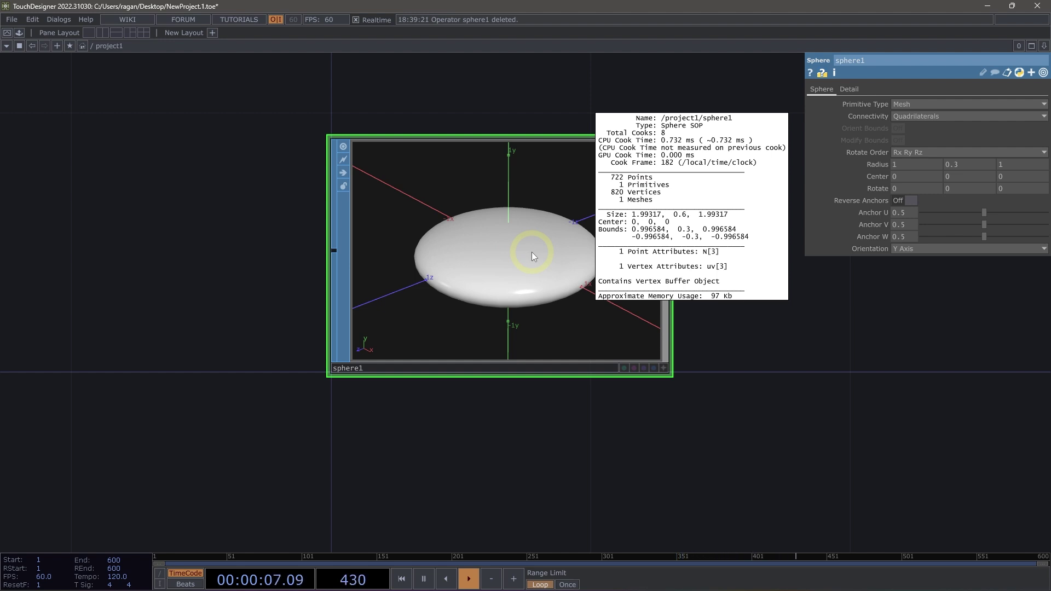
pyautogui.click(679, 246)
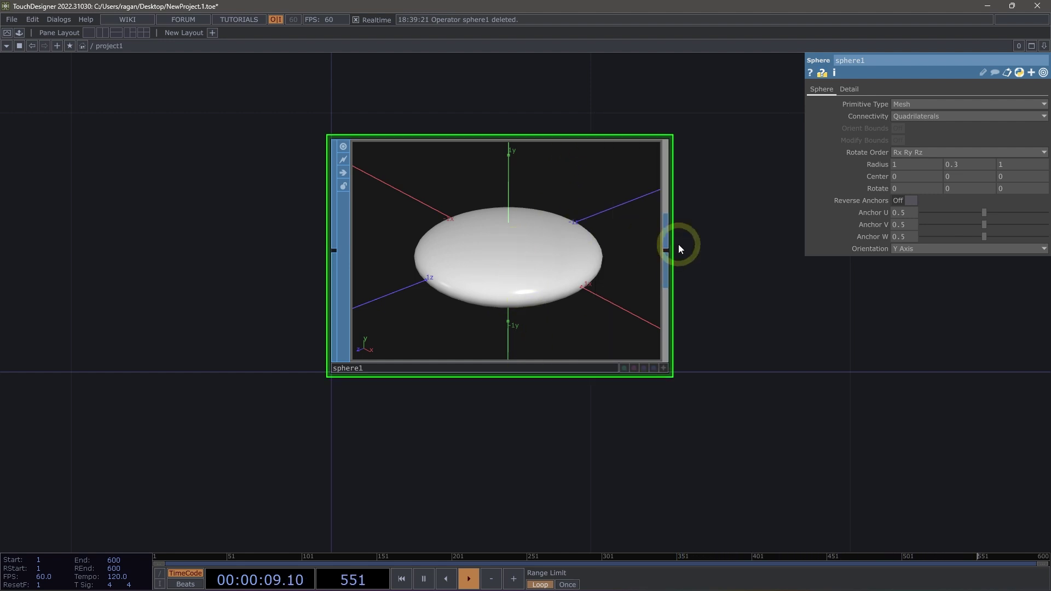
# Add a Torus SOP to the network, aligned beside the sphere
pyautogui.moveTo(885, 348); pyautogui.dragTo(507, 333)
pyautogui.scroll(-3, 558, 286)
pyautogui.moveTo(558, 286); pyautogui.dragTo(531, 297)
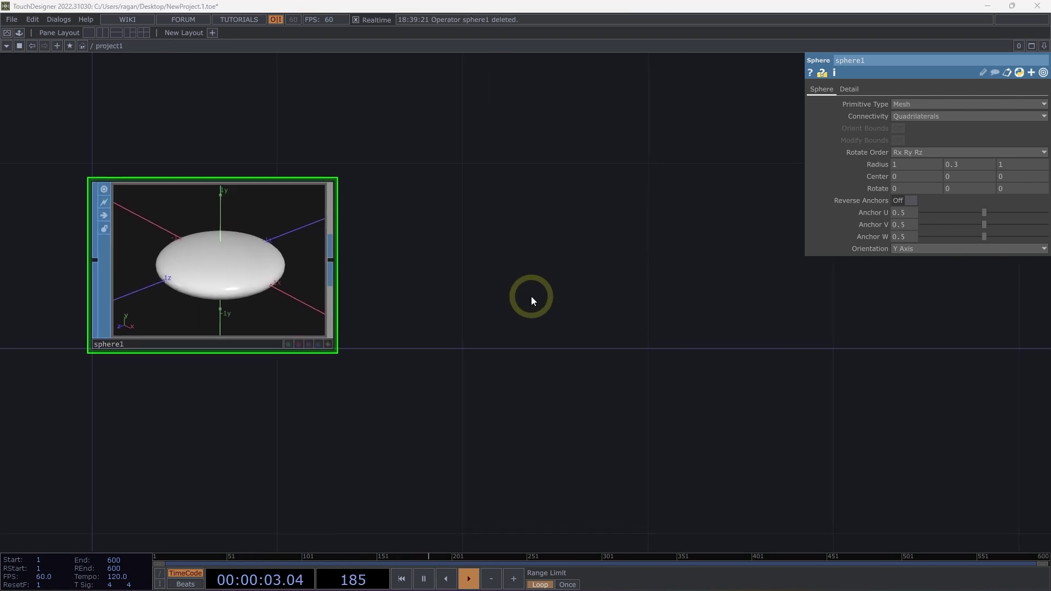
pyautogui.press('Tab')
pyautogui.write('to')
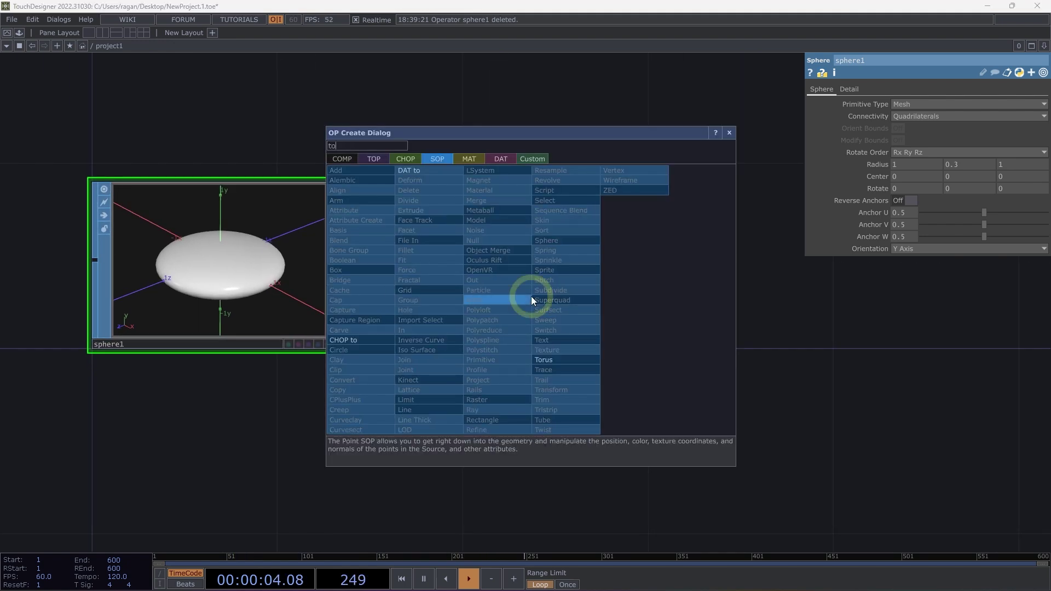
pyautogui.click(583, 360)
pyautogui.click(602, 210)
pyautogui.moveTo(602, 210); pyautogui.dragTo(585, 272)
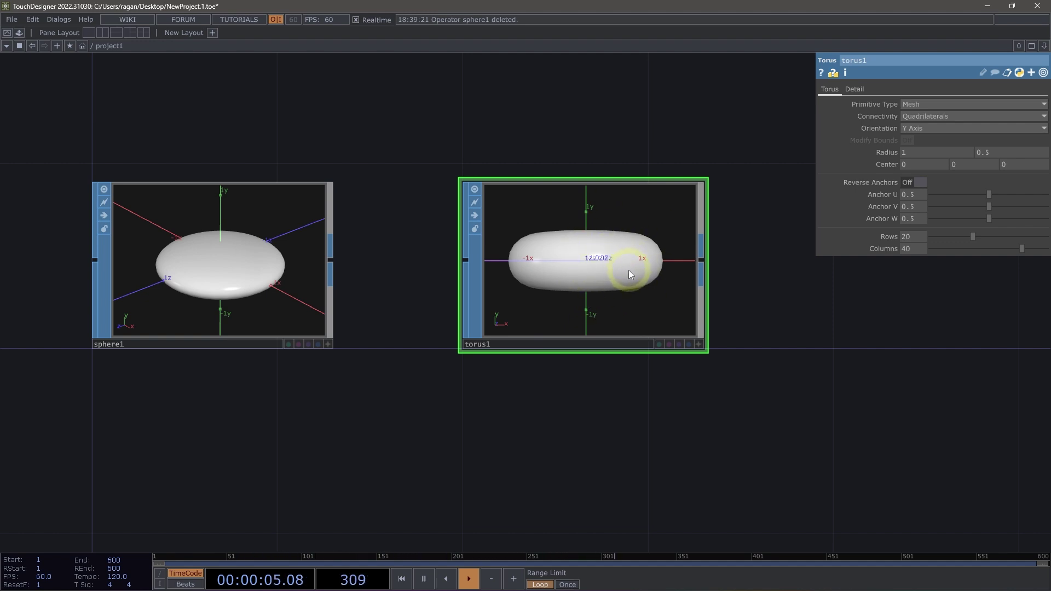
# Try the Z Axis orientation on the torus and change it to X Axis
pyautogui.click(922, 127)
pyautogui.click(919, 163)
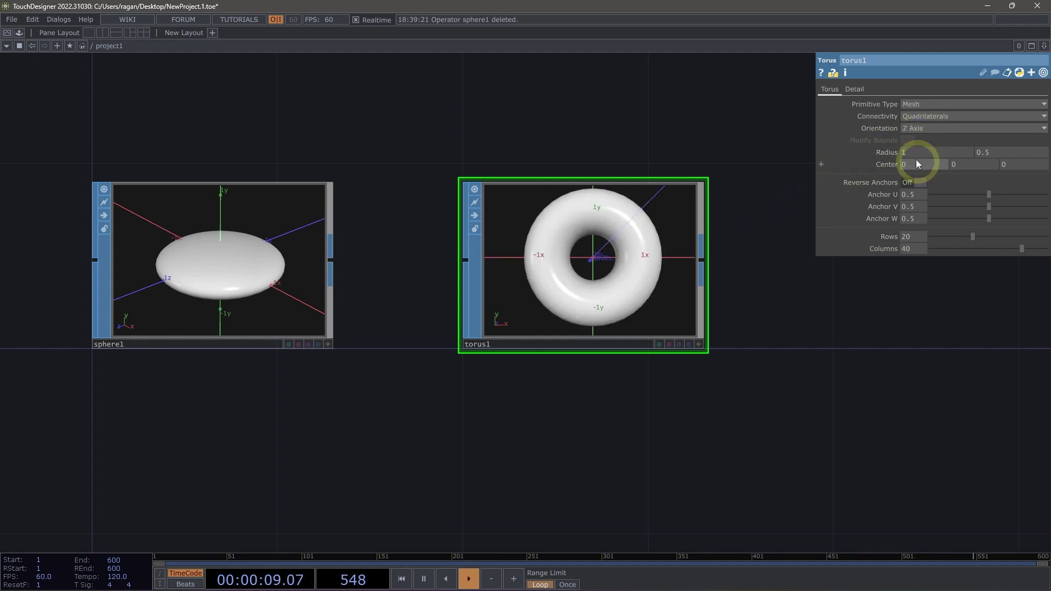
pyautogui.click(911, 129)
pyautogui.click(913, 141)
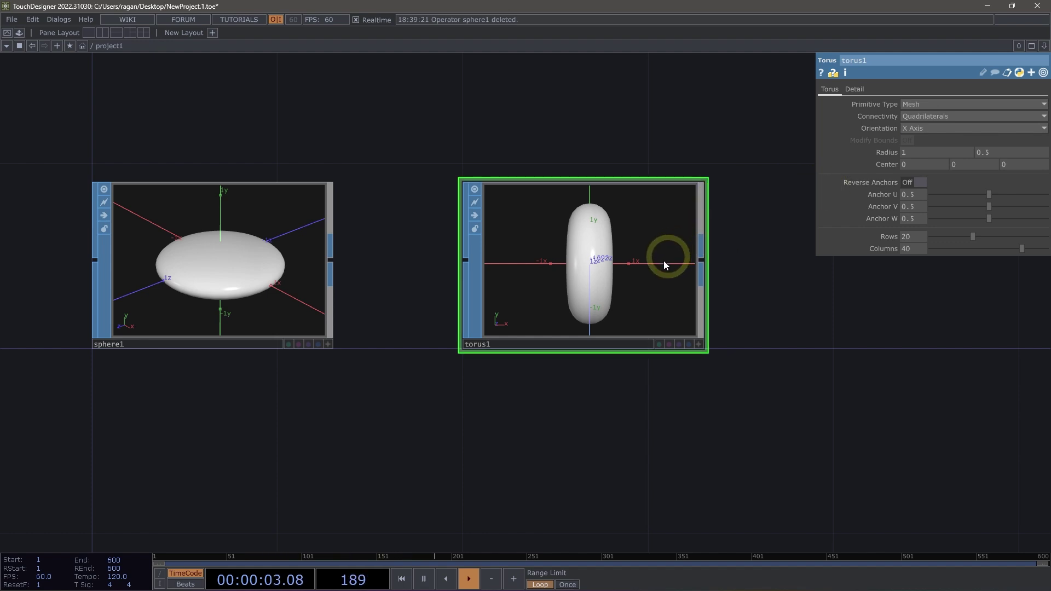
# Activate the torus viewer, set the second radius value to 0.2, and orbit around the thinner ring
pyautogui.click(657, 262)
pyautogui.moveTo(673, 265); pyautogui.dragTo(627, 255)
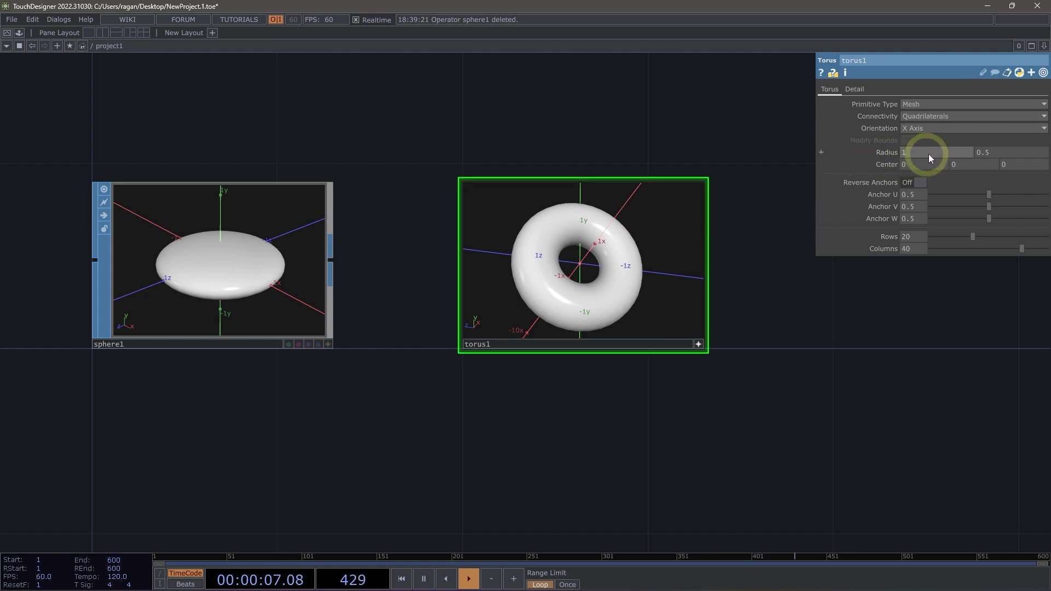
pyautogui.moveTo(925, 153); pyautogui.dragTo(817, 143, button='middle')
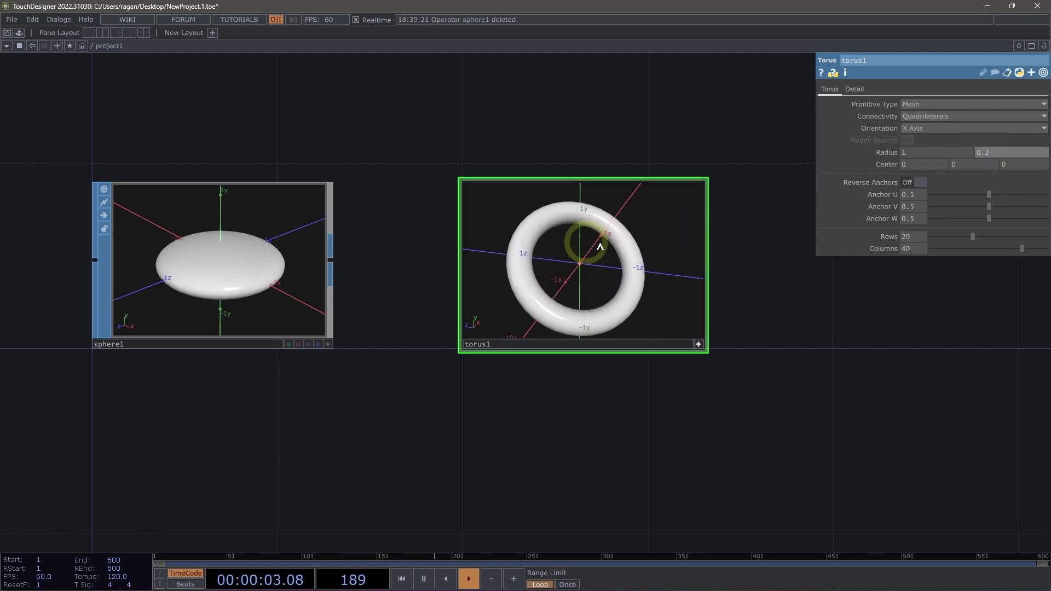
pyautogui.moveTo(600, 246); pyautogui.dragTo(628, 236)
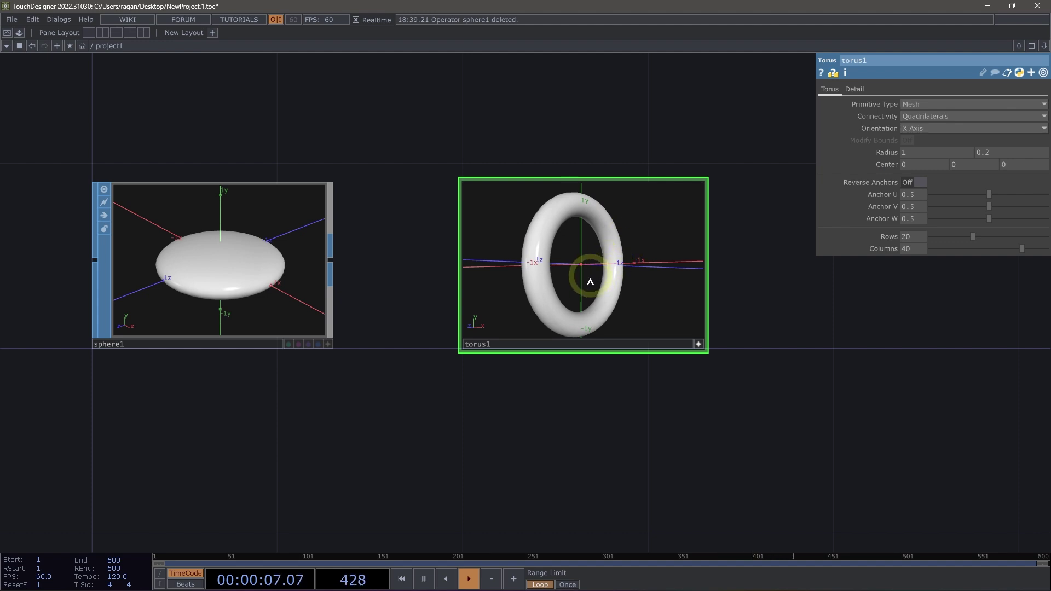
pyautogui.moveTo(614, 286)
pyautogui.mouseDown()
pyautogui.moveTo(639, 286)
pyautogui.moveTo(611, 286)
pyautogui.mouseUp()
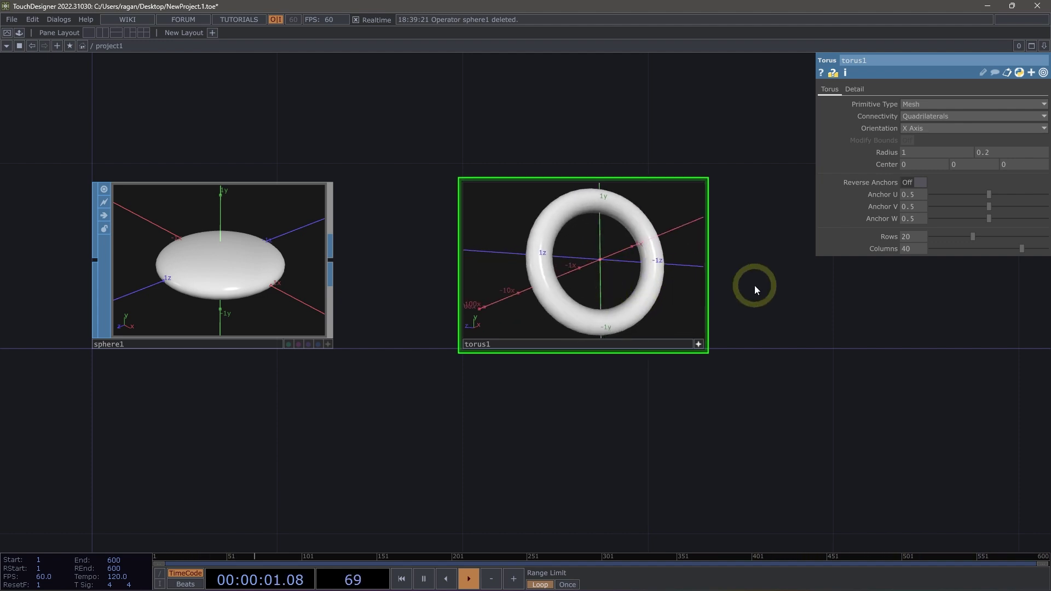
# Switch the torus viewer to wireframe, set Rows to 26, and deactivate the viewer
pyautogui.moveTo(986, 232)
pyautogui.mouseDown()
pyautogui.moveTo(964, 234)
pyautogui.moveTo(997, 232)
pyautogui.moveTo(955, 232)
pyautogui.moveTo(981, 233)
pyautogui.mouseUp()
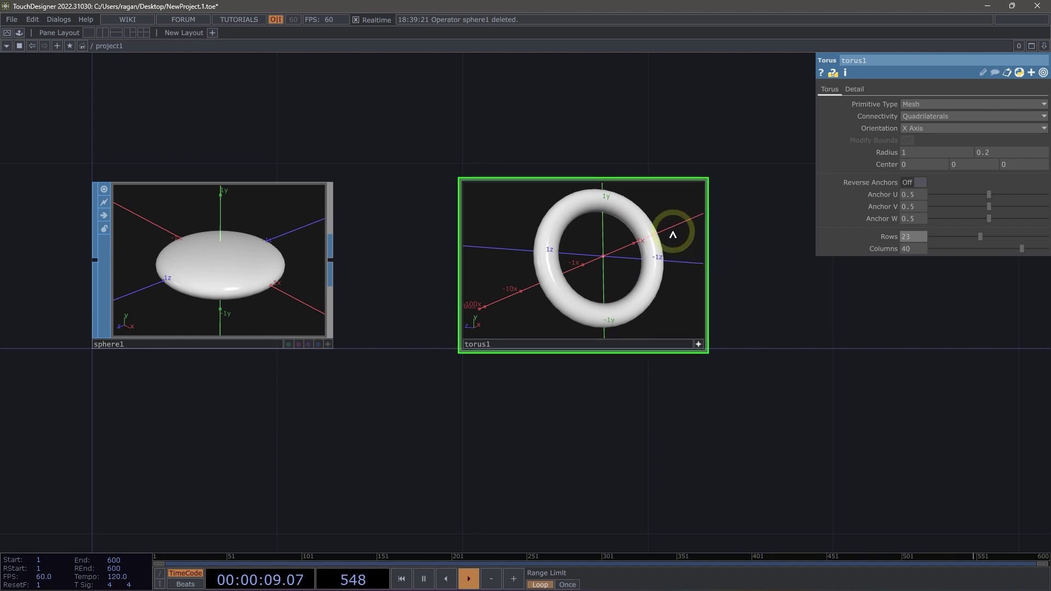
pyautogui.press('w')
pyautogui.moveTo(979, 246)
pyautogui.mouseDown()
pyautogui.moveTo(981, 236)
pyautogui.moveTo(946, 236)
pyautogui.moveTo(1014, 237)
pyautogui.moveTo(988, 235)
pyautogui.mouseUp()
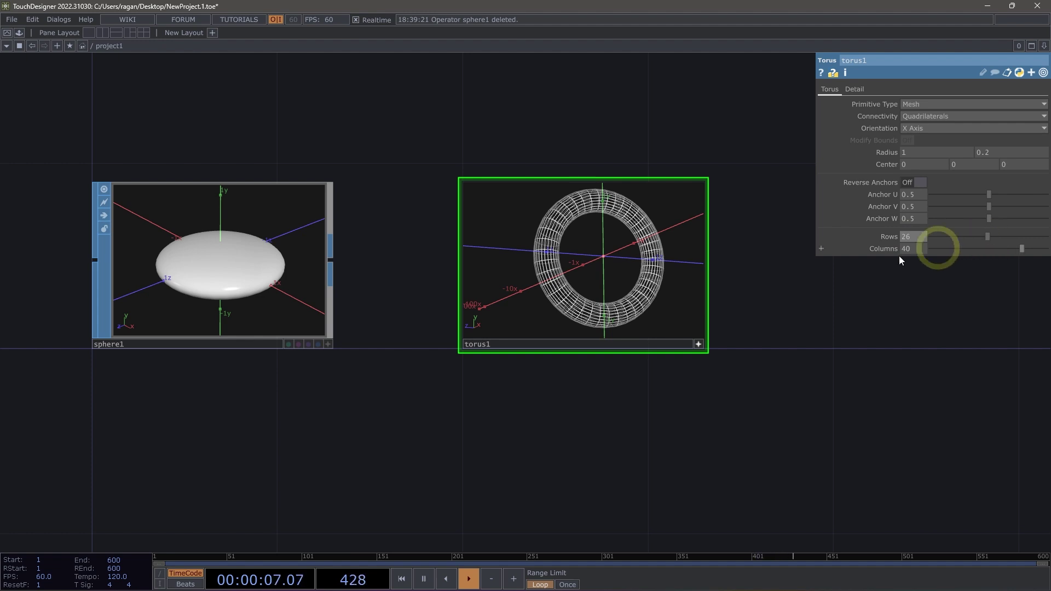
pyautogui.click(699, 344)
# Add a Box SOP to the network, aligned beside the torus
pyautogui.moveTo(787, 394); pyautogui.dragTo(605, 343)
pyautogui.scroll(-3, 607, 335)
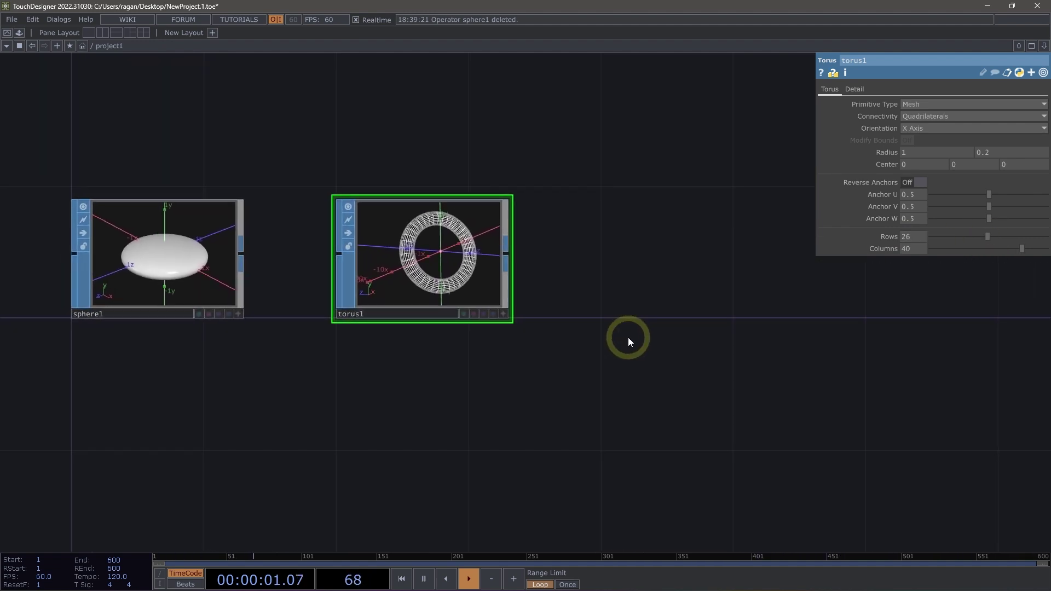
pyautogui.doubleClick(629, 339)
pyautogui.write('box')
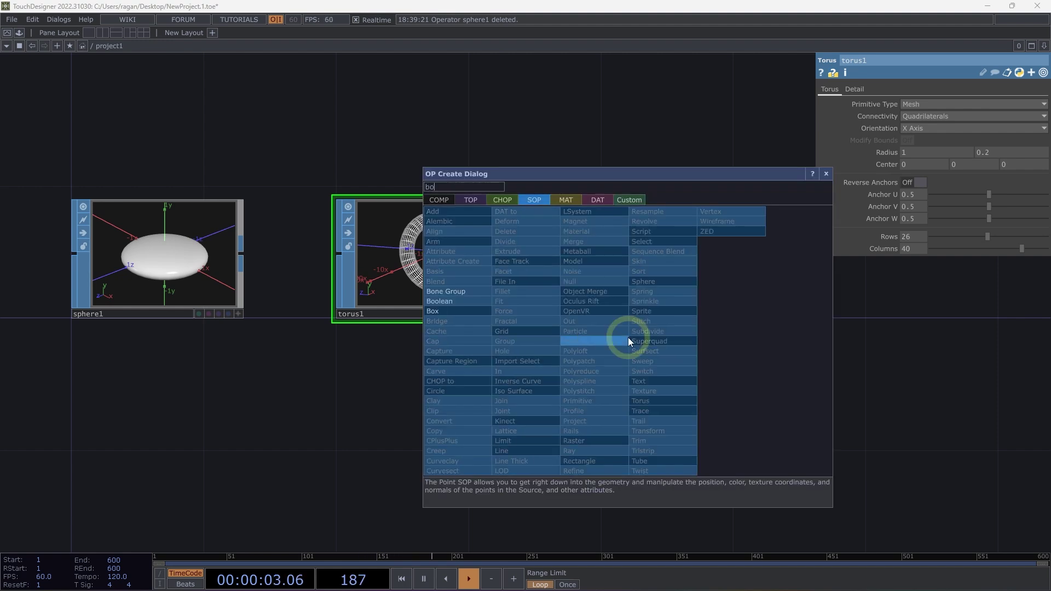
pyautogui.click(456, 312)
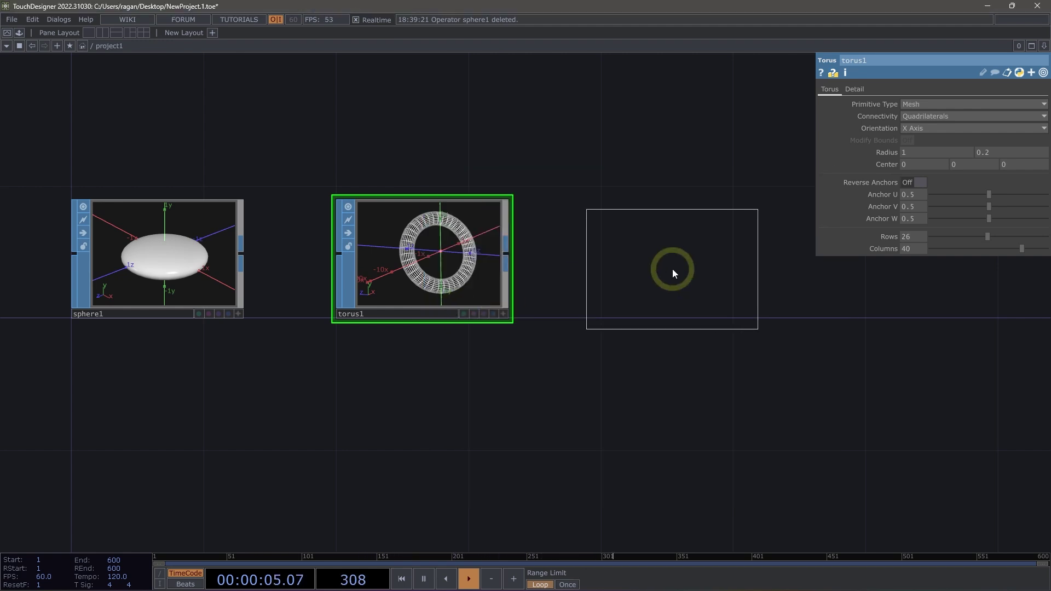
pyautogui.click(701, 258)
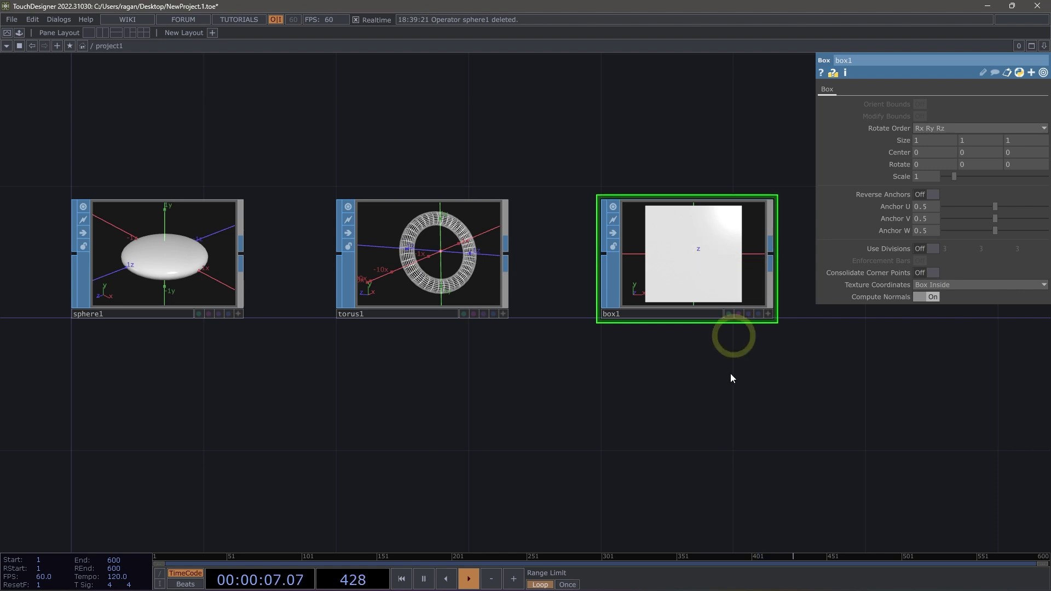
pyautogui.scroll(3, 724, 303)
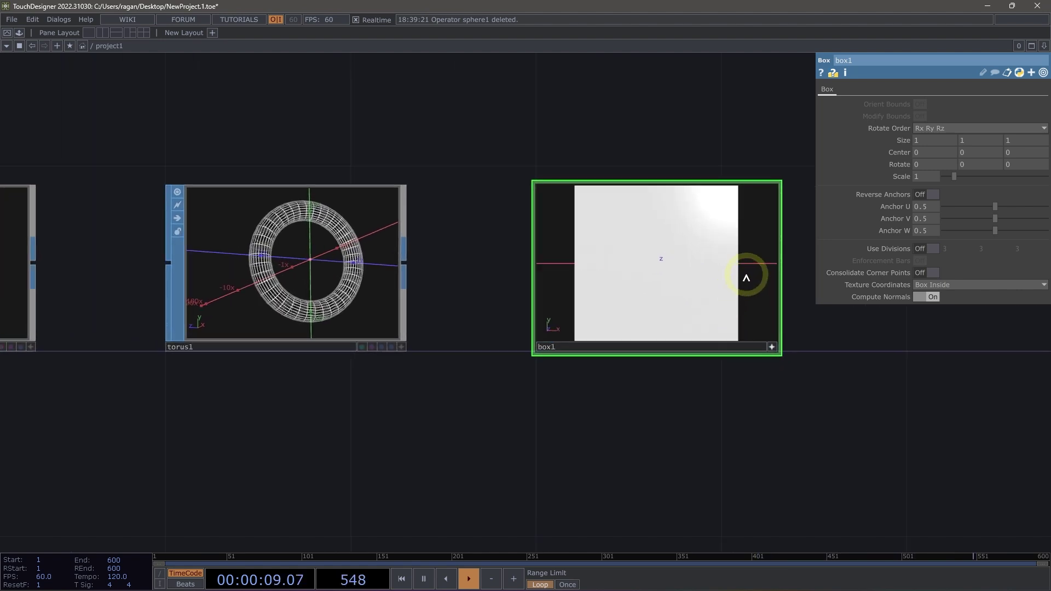
# Orbit around the box in its viewer and try Use Divisions on it, switching the option back off
pyautogui.moveTo(746, 278); pyautogui.dragTo(661, 267)
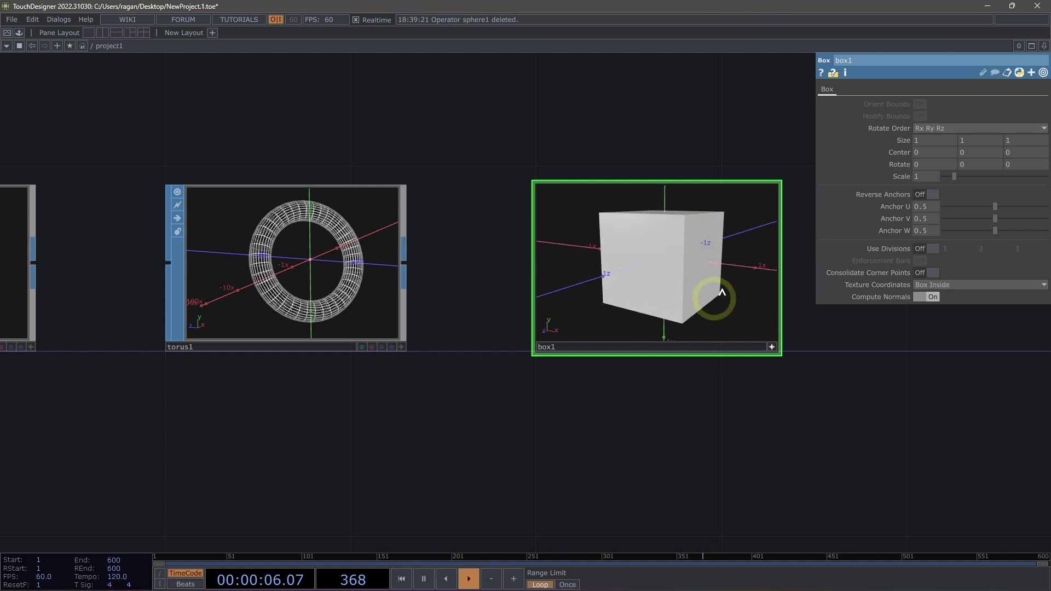
pyautogui.moveTo(691, 271); pyautogui.dragTo(848, 216)
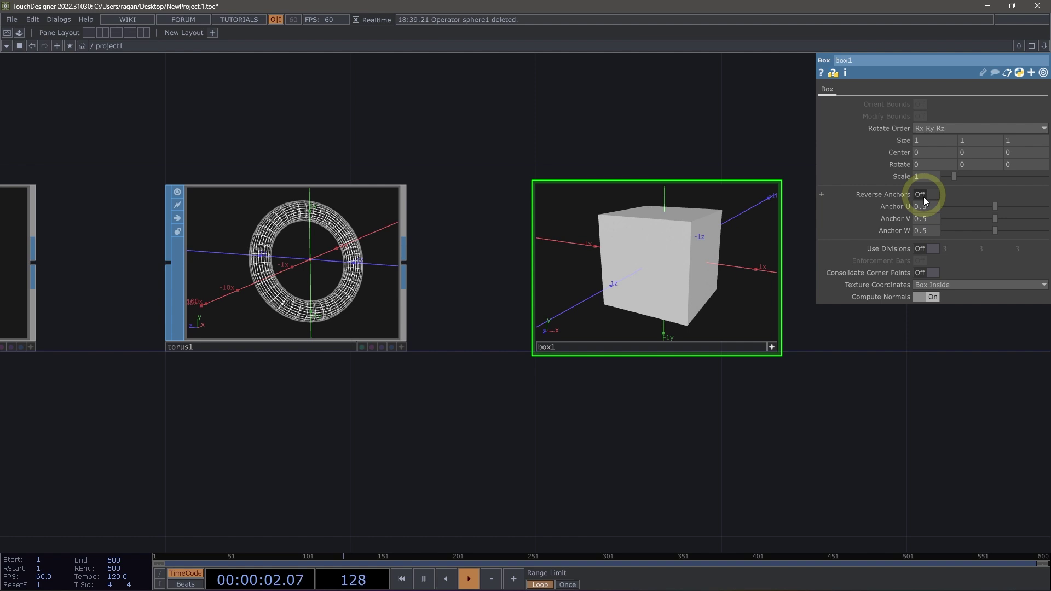
pyautogui.click(922, 249)
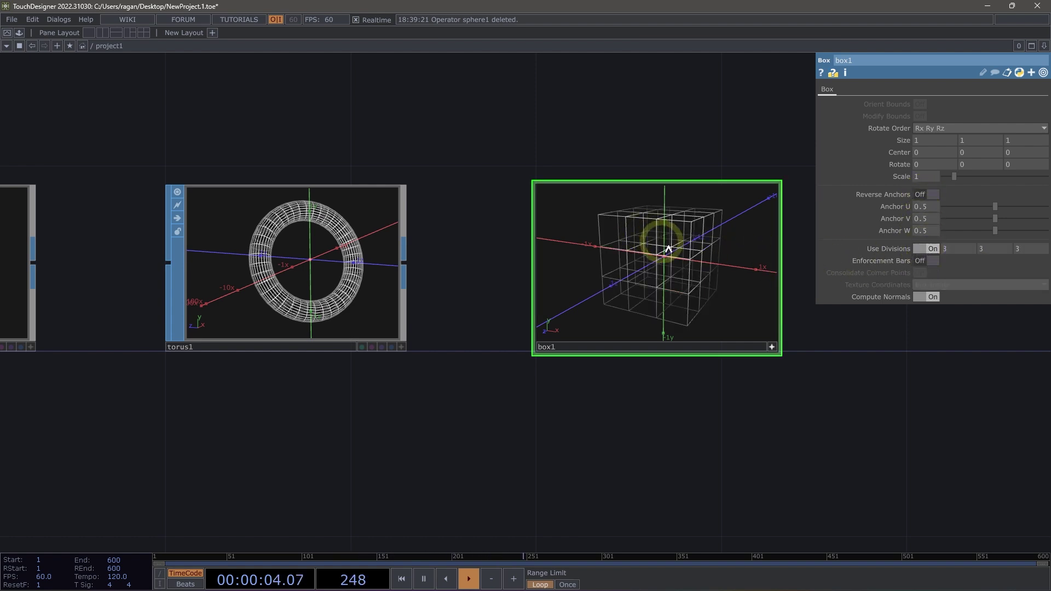
pyautogui.moveTo(659, 235)
pyautogui.mouseDown()
pyautogui.moveTo(659, 263)
pyautogui.moveTo(645, 270)
pyautogui.moveTo(610, 237)
pyautogui.moveTo(648, 235)
pyautogui.moveTo(673, 252)
pyautogui.moveTo(649, 244)
pyautogui.moveTo(700, 225)
pyautogui.moveTo(723, 266)
pyautogui.moveTo(648, 247)
pyautogui.mouseUp()
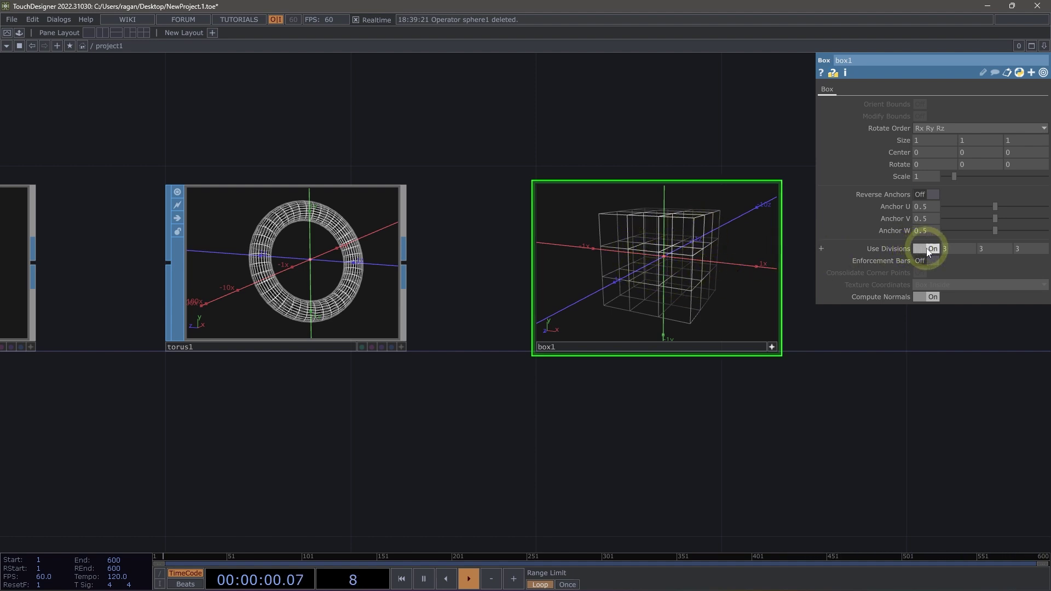
pyautogui.click(928, 250)
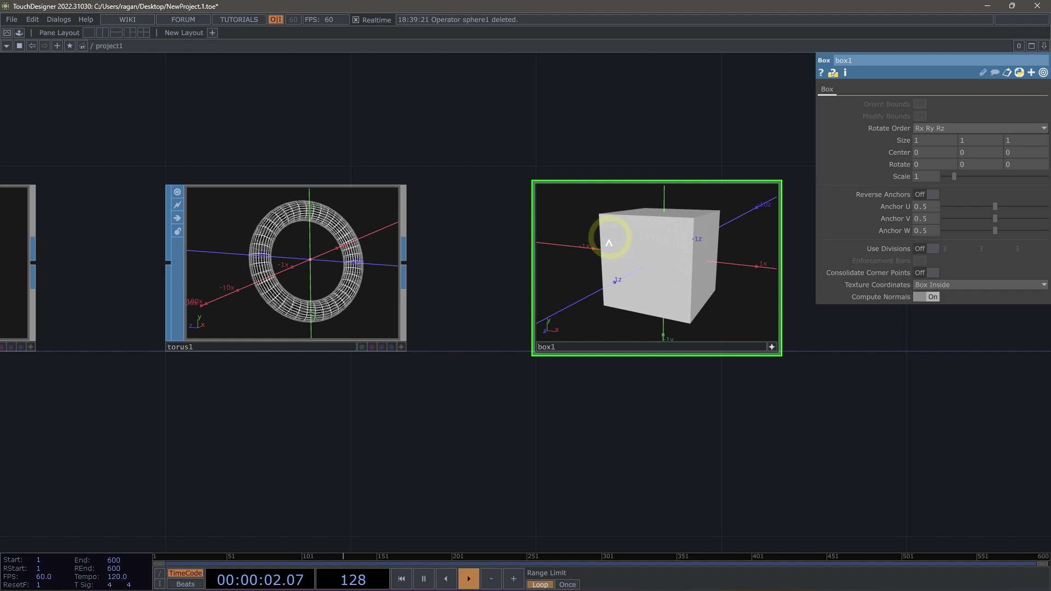
# Add a Circle SOP to the network, placed below the sphere
pyautogui.moveTo(466, 409); pyautogui.dragTo(515, 312)
pyautogui.scroll(-3, 515, 312)
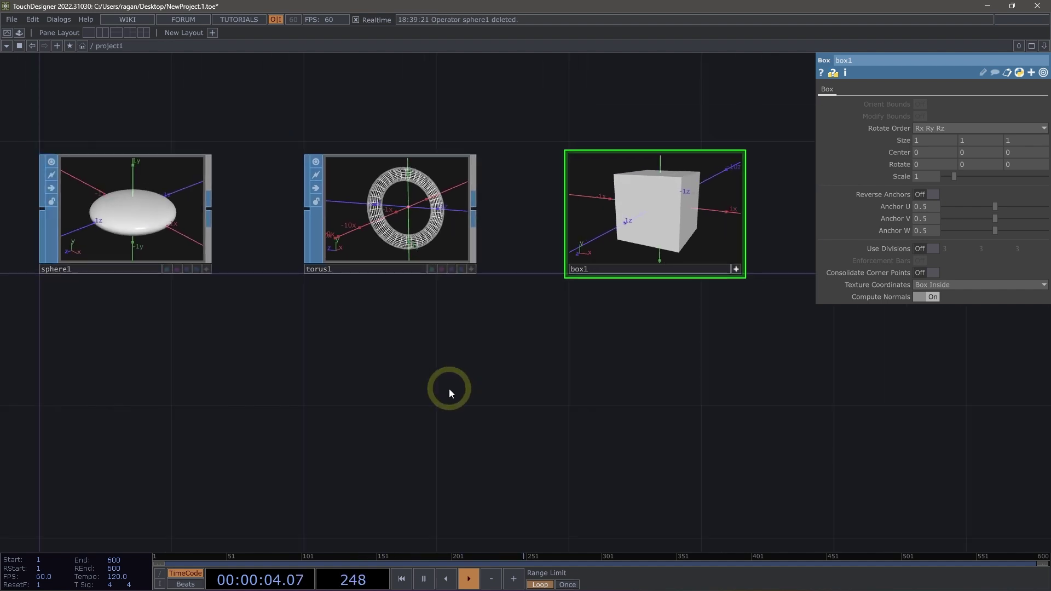
pyautogui.moveTo(449, 389); pyautogui.dragTo(522, 386)
pyautogui.press('Tab')
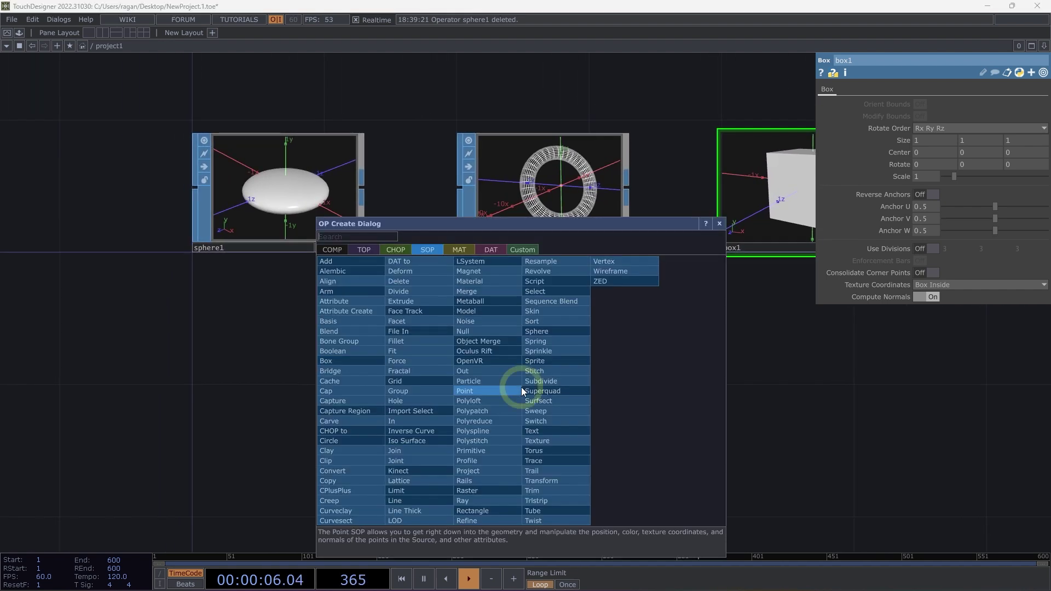
pyautogui.write('cir')
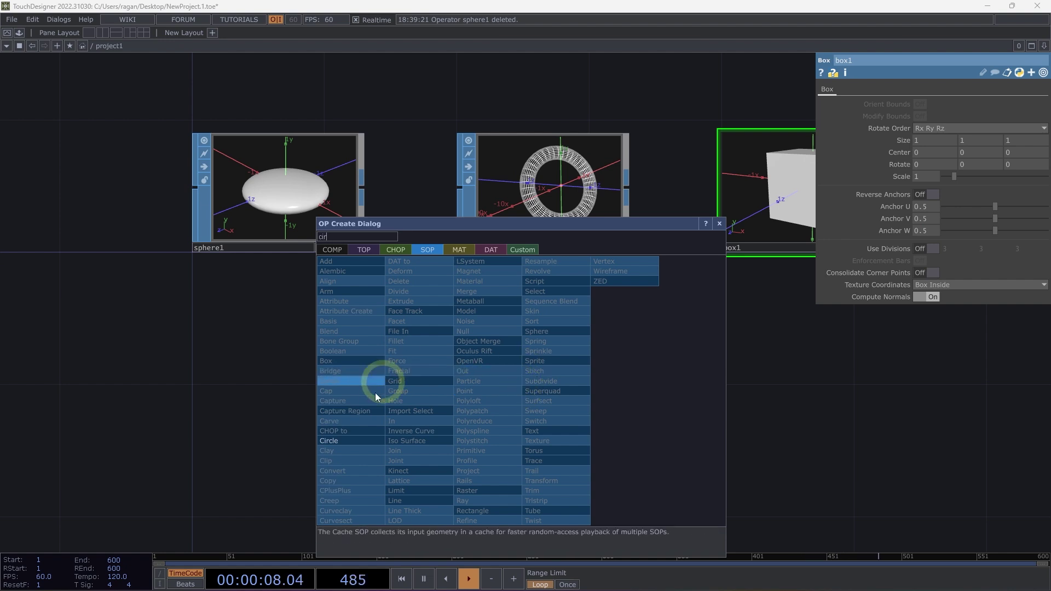
pyautogui.click(347, 442)
pyautogui.click(305, 457)
pyautogui.moveTo(305, 452); pyautogui.dragTo(280, 450)
pyautogui.moveTo(499, 501); pyautogui.dragTo(578, 320)
pyautogui.scroll(3, 328, 269)
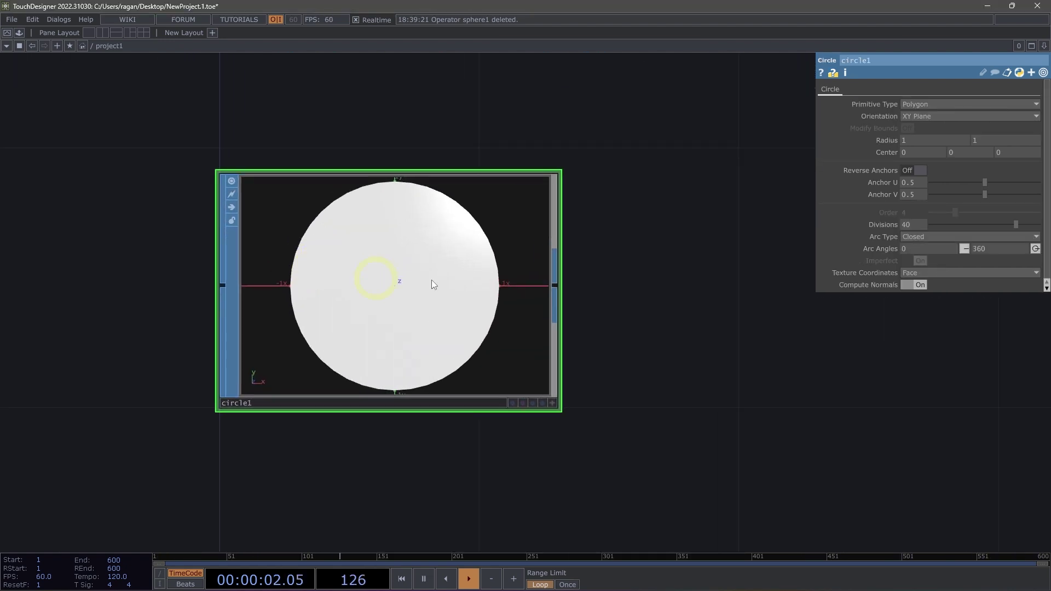
# Activate the circle's viewer, orbit it slightly, and show the point markers through its display options
pyautogui.press('a')
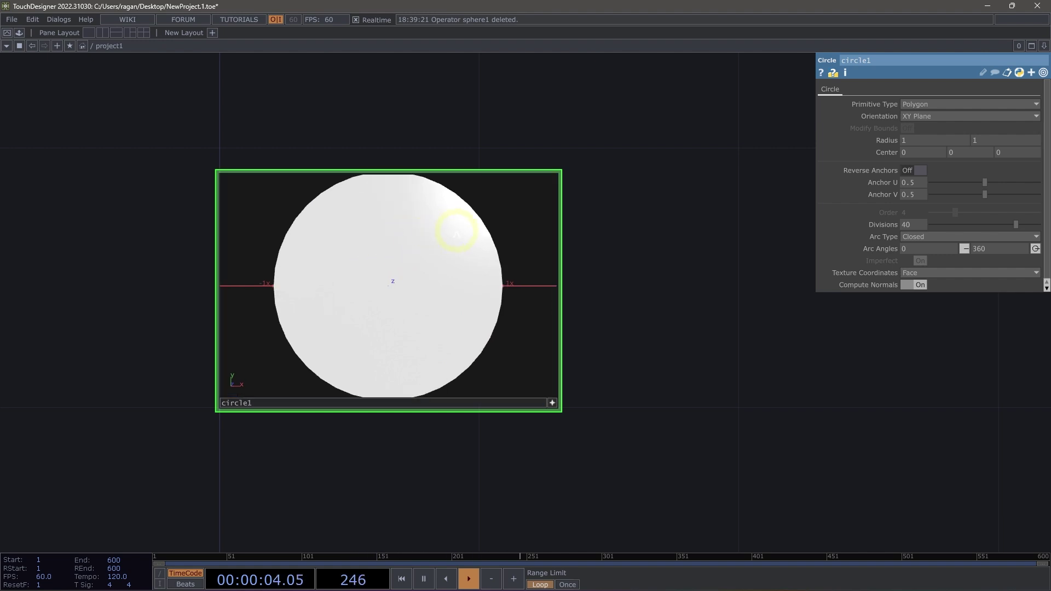
pyautogui.press('w')
pyautogui.press('w')
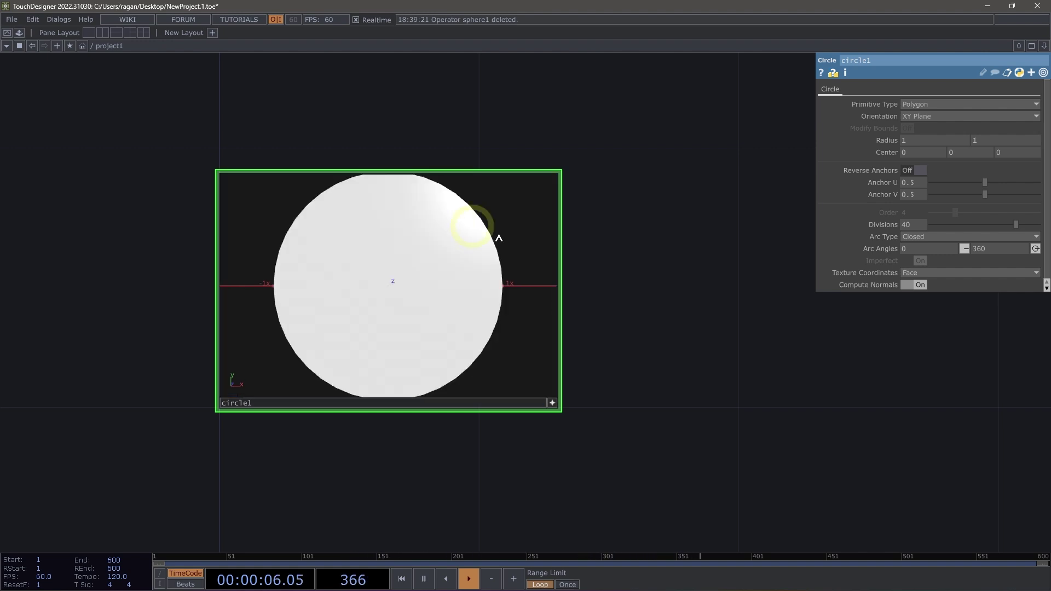
pyautogui.moveTo(490, 224); pyautogui.dragTo(487, 241, button='middle')
pyautogui.moveTo(489, 223); pyautogui.dragTo(513, 218)
pyautogui.rightClick(513, 217)
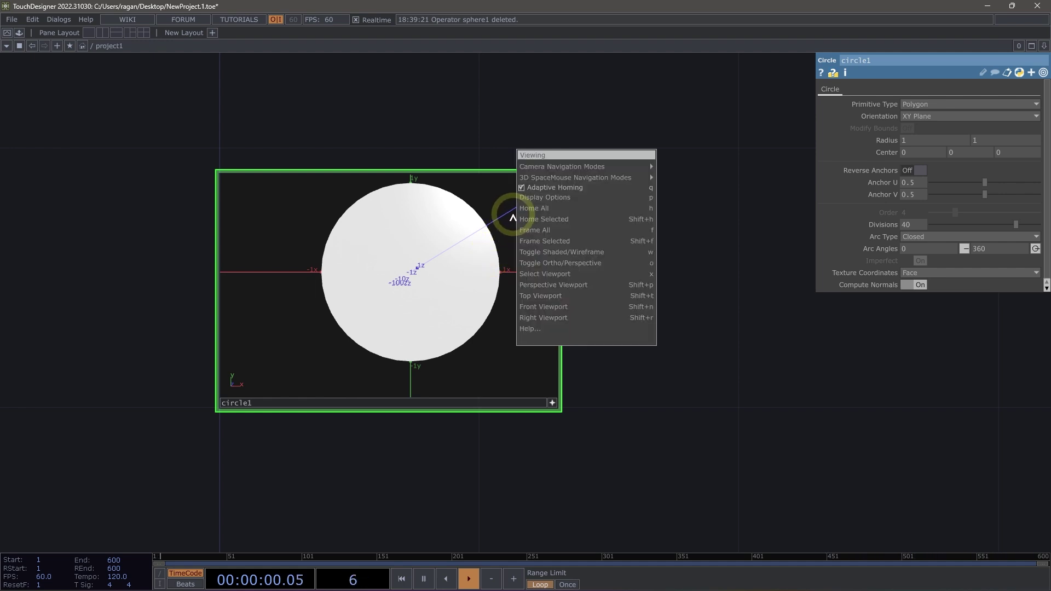
pyautogui.click(562, 202)
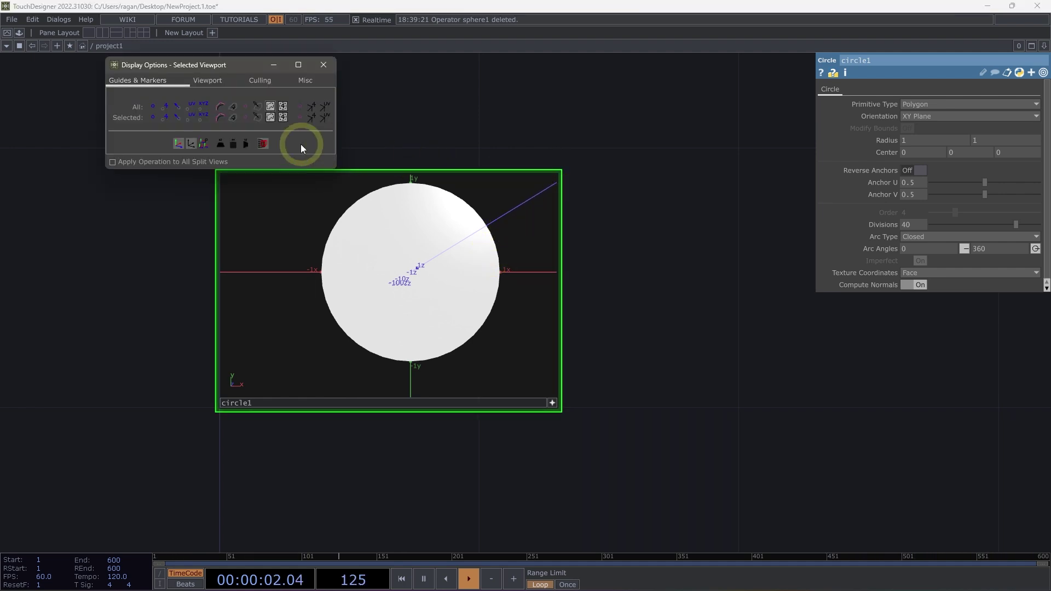
pyautogui.click(324, 65)
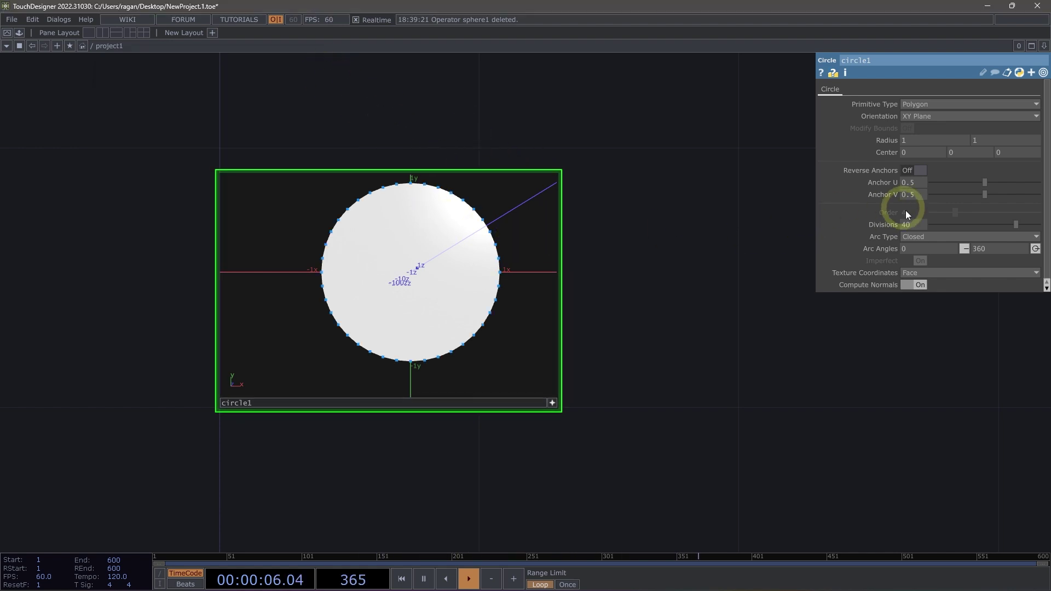
# Try 7 and 8 divisions on the circle, and set Divisions back to 40
pyautogui.moveTo(1017, 224); pyautogui.dragTo(945, 225)
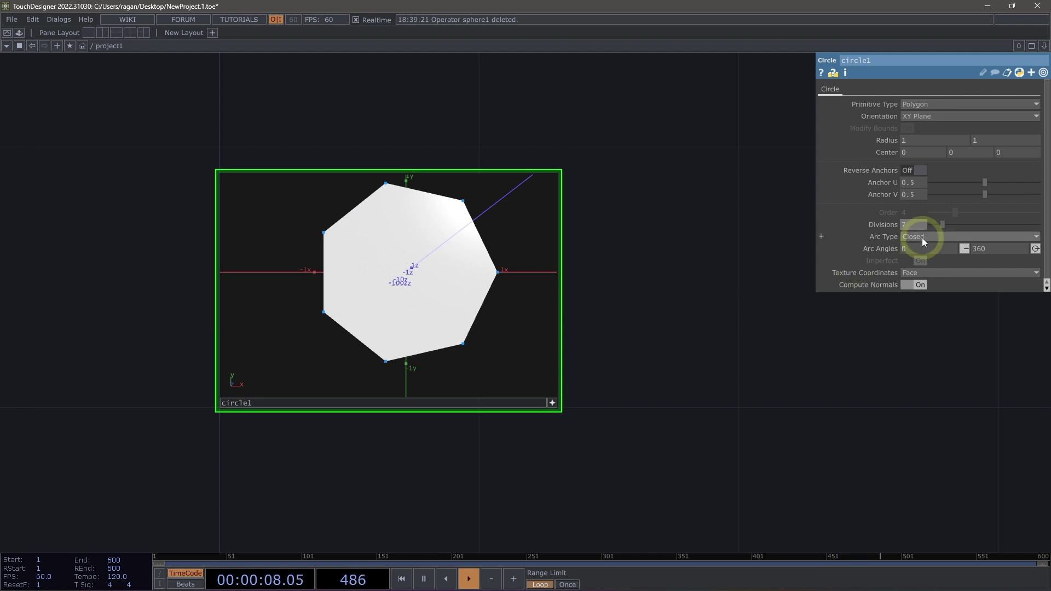
pyautogui.moveTo(944, 225)
pyautogui.mouseDown()
pyautogui.moveTo(935, 226)
pyautogui.moveTo(948, 226)
pyautogui.mouseUp()
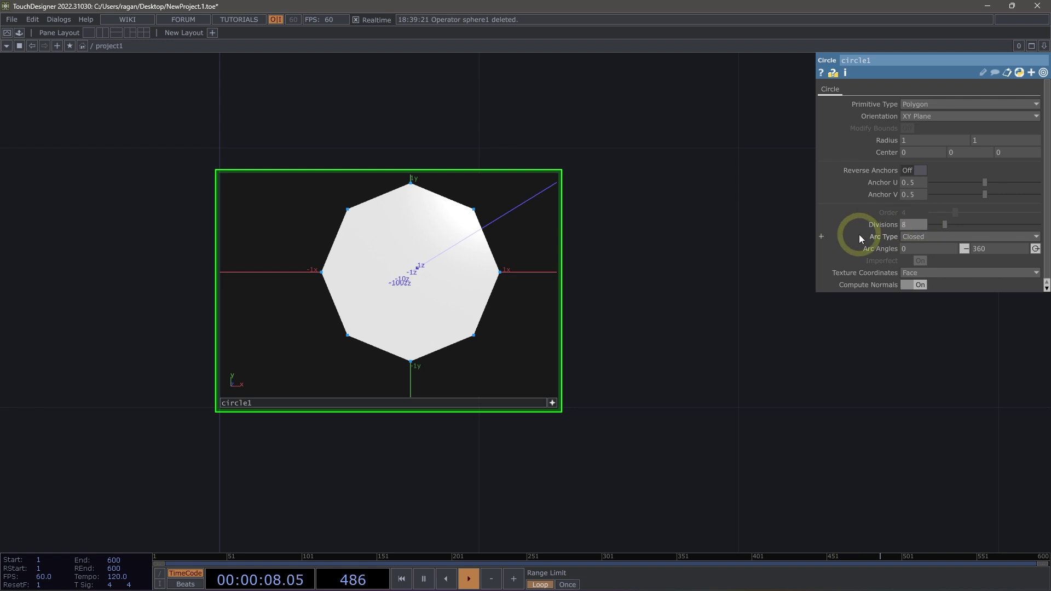
pyautogui.write('40')
pyautogui.press('Return')
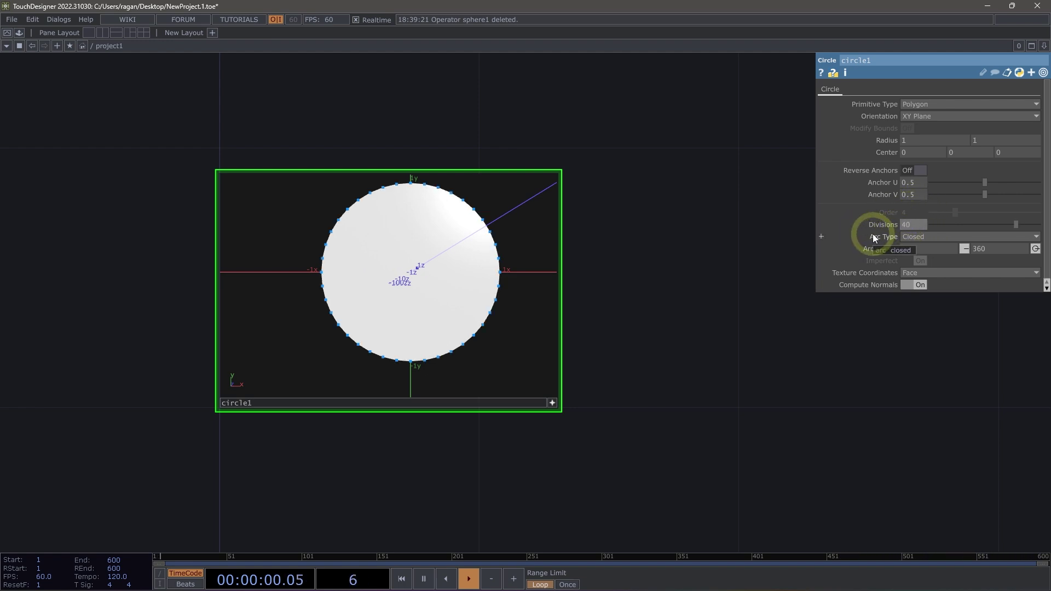
# Make the circle a half disc with arc type Closed Arc and an end angle of 180, and deactivate its viewer
pyautogui.click(935, 235)
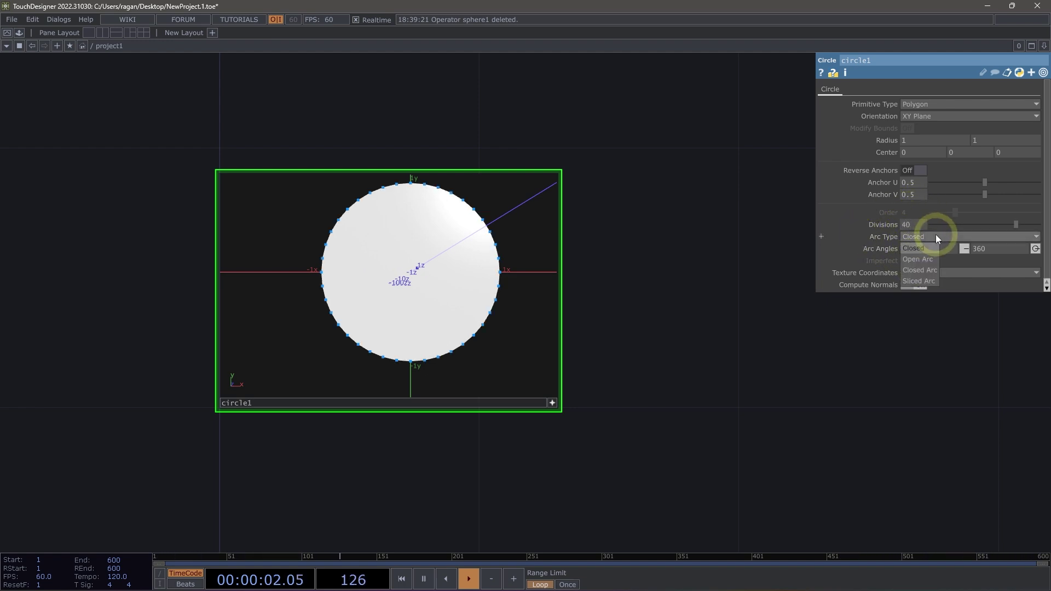
pyautogui.click(928, 271)
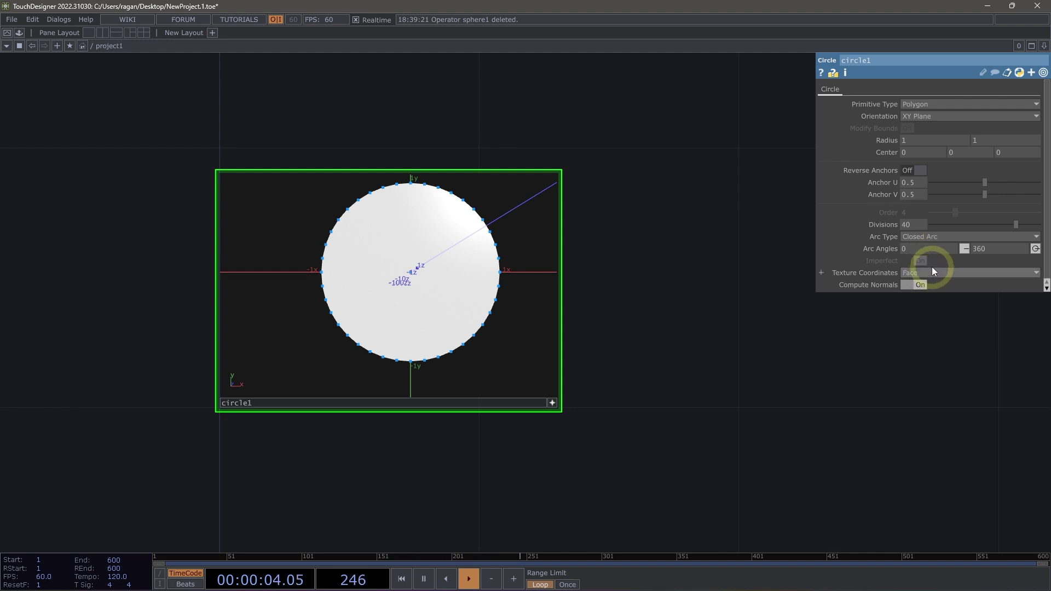
pyautogui.moveTo(989, 249)
pyautogui.mouseDown(button='middle')
pyautogui.moveTo(765, 254)
pyautogui.moveTo(218, 235)
pyautogui.moveTo(58, 259)
pyautogui.moveTo(991, 233)
pyautogui.moveTo(990, 249)
pyautogui.mouseUp(button='middle')
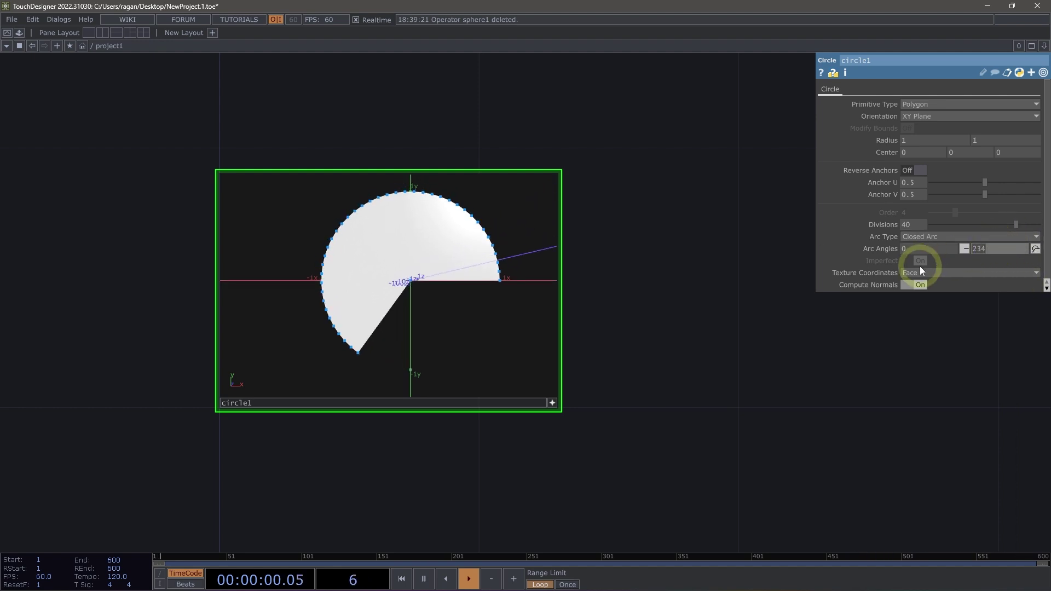
pyautogui.write('180')
pyautogui.press('Return')
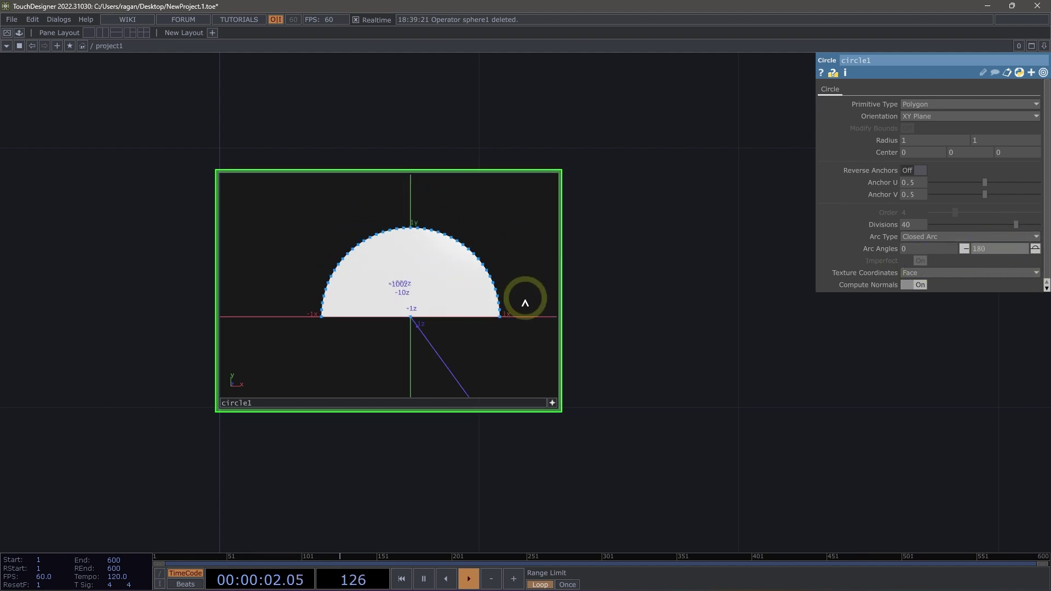
pyautogui.moveTo(525, 303); pyautogui.dragTo(478, 322)
pyautogui.click(553, 404)
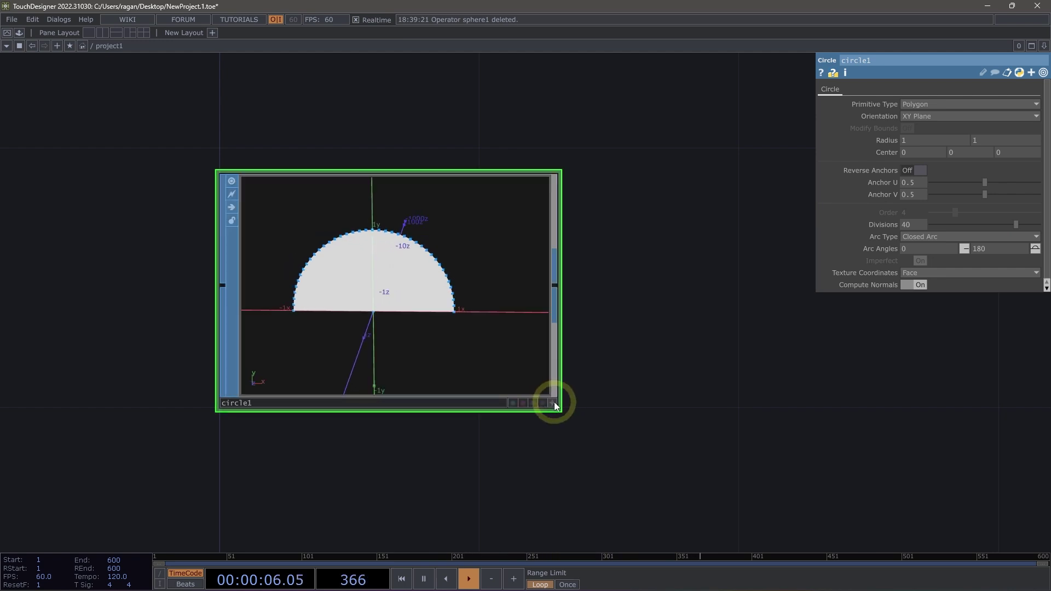
# Add a Tube SOP to the network beside the circle
pyautogui.moveTo(728, 373); pyautogui.dragTo(482, 377)
pyautogui.scroll(-3, 548, 347)
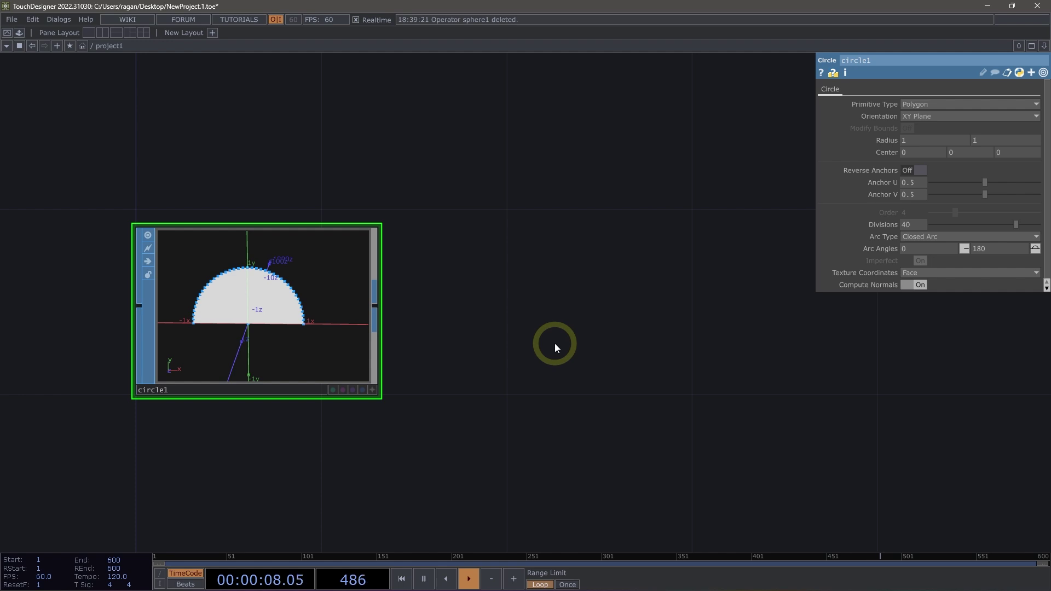
pyautogui.doubleClick(554, 343)
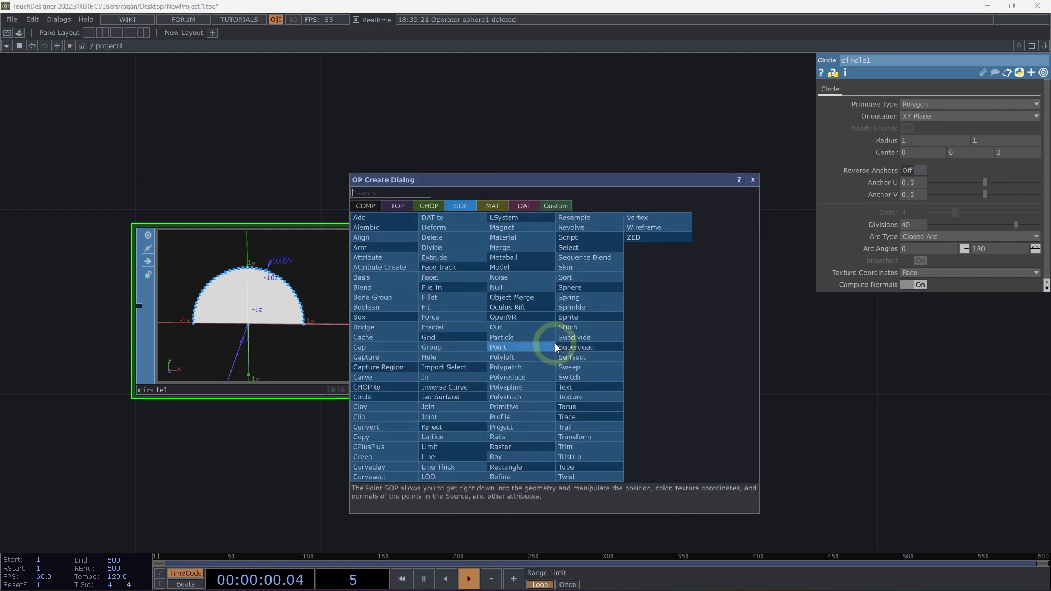
pyautogui.write('tub')
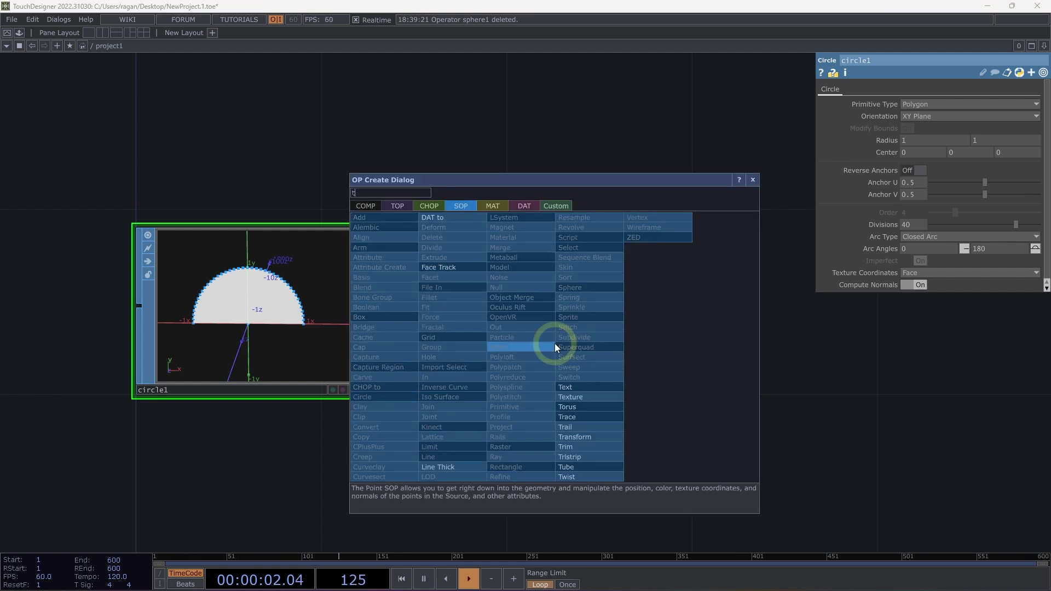
pyautogui.click(583, 466)
pyautogui.click(623, 272)
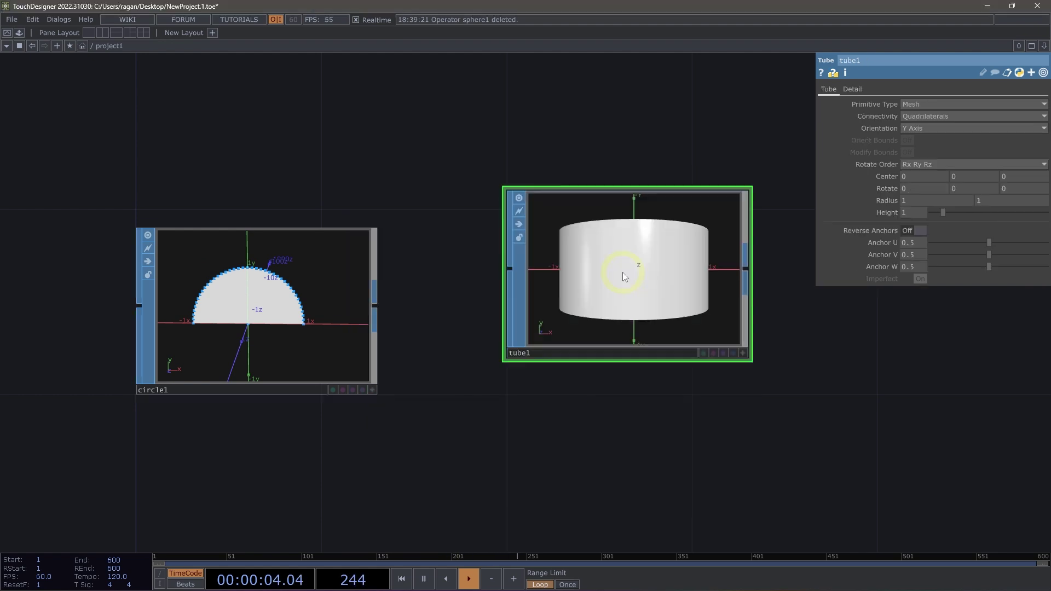
# Try End Caps on the tube while orbiting its viewer, and switch the option back off
pyautogui.moveTo(672, 426); pyautogui.dragTo(558, 418)
pyautogui.moveTo(560, 321)
pyautogui.mouseDown()
pyautogui.moveTo(586, 317)
pyautogui.moveTo(546, 334)
pyautogui.moveTo(523, 306)
pyautogui.moveTo(458, 286)
pyautogui.moveTo(538, 307)
pyautogui.moveTo(554, 294)
pyautogui.moveTo(553, 321)
pyautogui.moveTo(542, 318)
pyautogui.mouseUp()
pyautogui.click(852, 89)
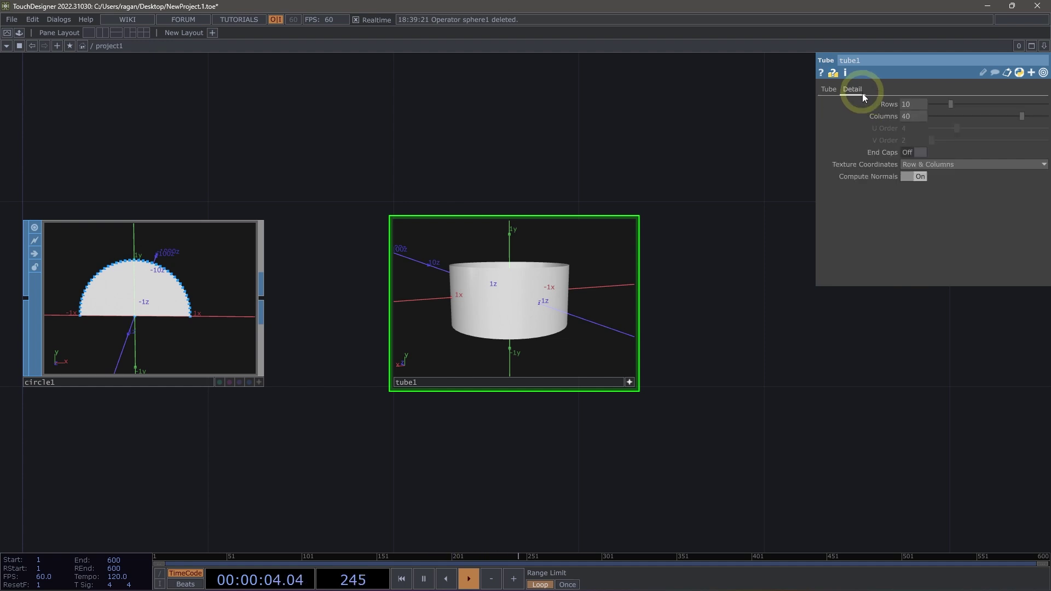
pyautogui.click(915, 153)
pyautogui.moveTo(581, 283); pyautogui.dragTo(531, 298)
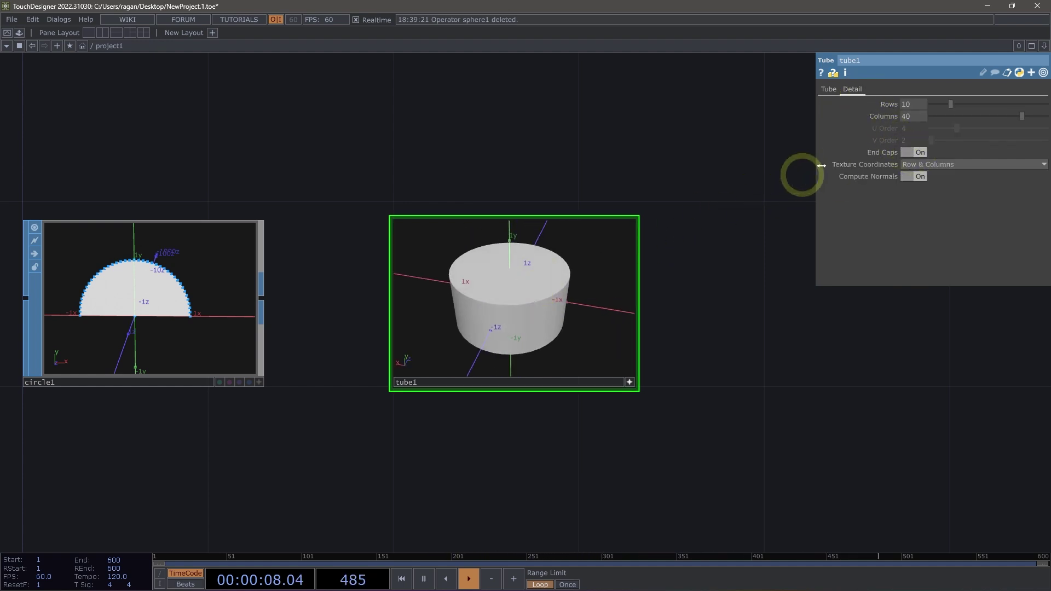
pyautogui.click(915, 153)
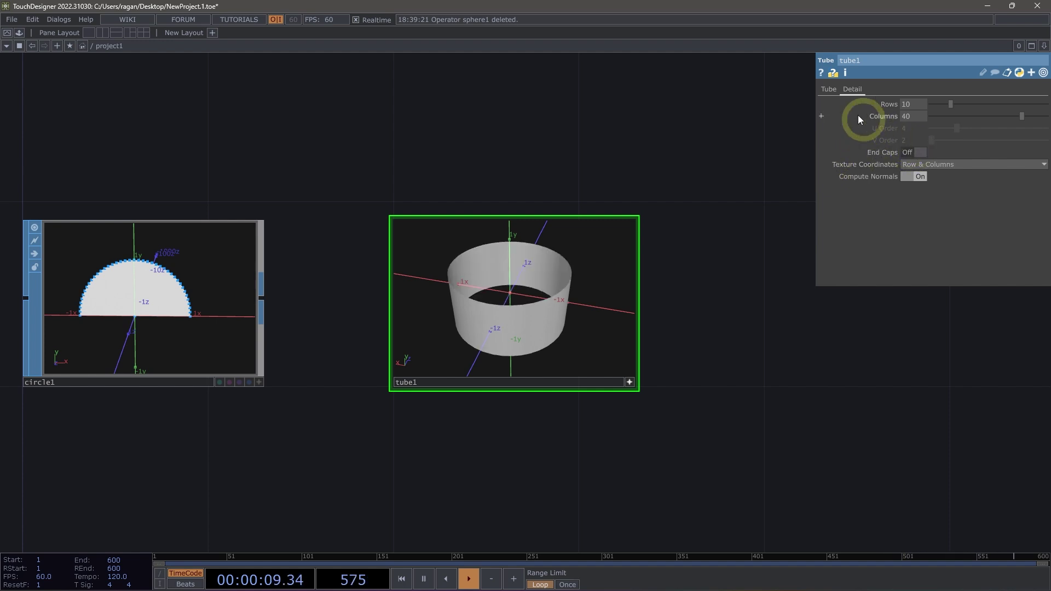
# Shape the tube into a pyramid by setting its first radius to 0 and Columns to 4, and inspect it by orbiting
pyautogui.click(831, 93)
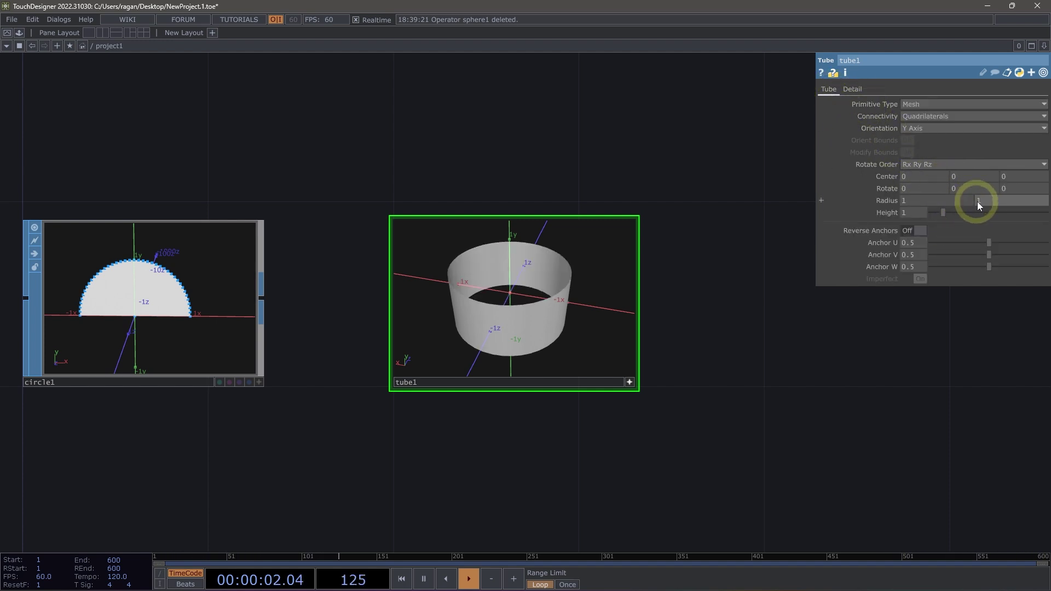
pyautogui.moveTo(946, 199); pyautogui.dragTo(644, 192, button='middle')
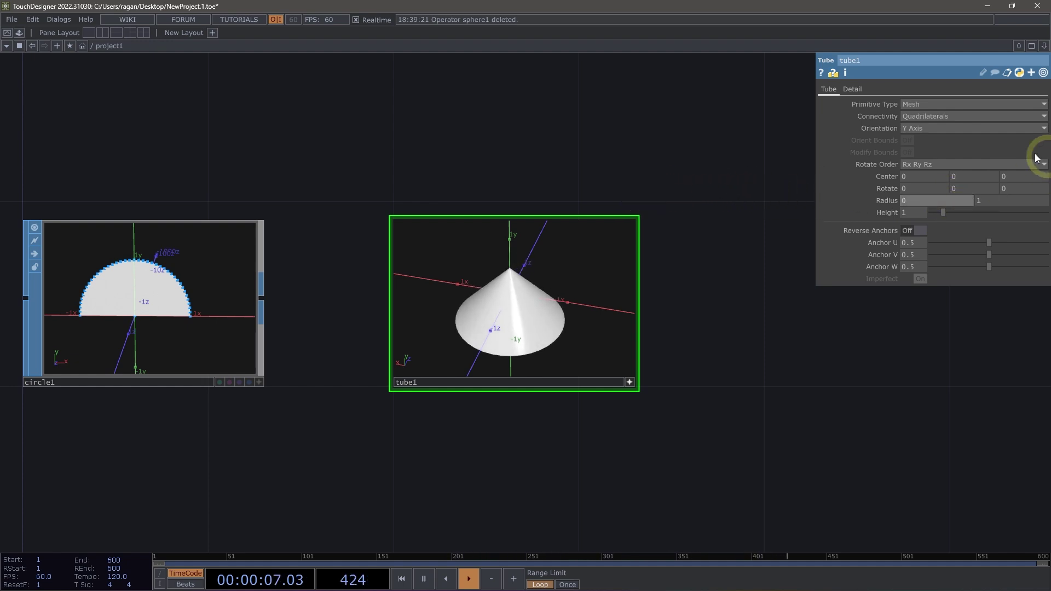
pyautogui.click(854, 90)
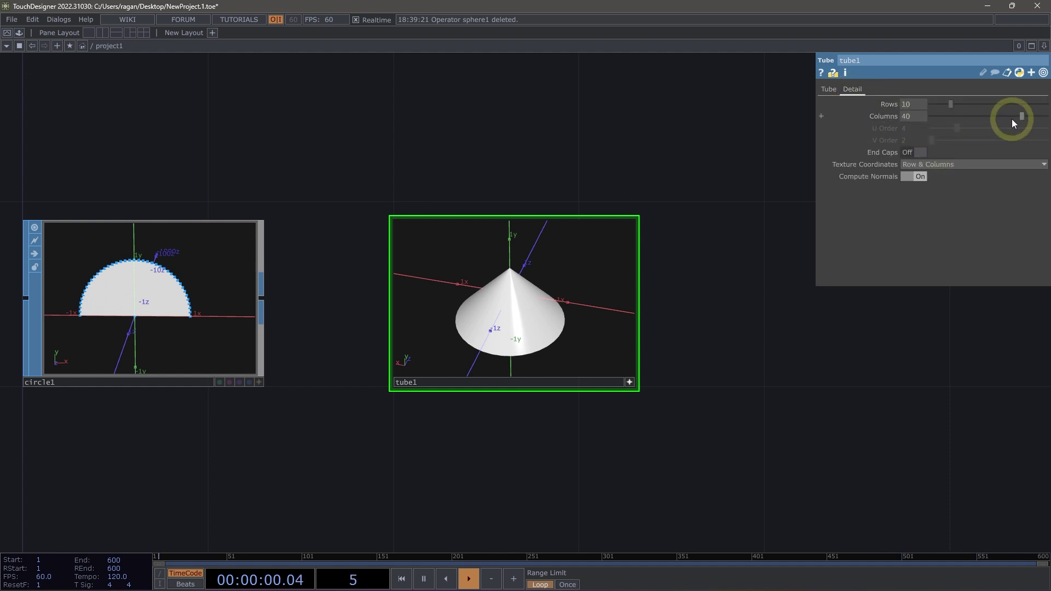
pyautogui.moveTo(1012, 120); pyautogui.dragTo(934, 121)
pyautogui.moveTo(633, 230); pyautogui.dragTo(562, 313)
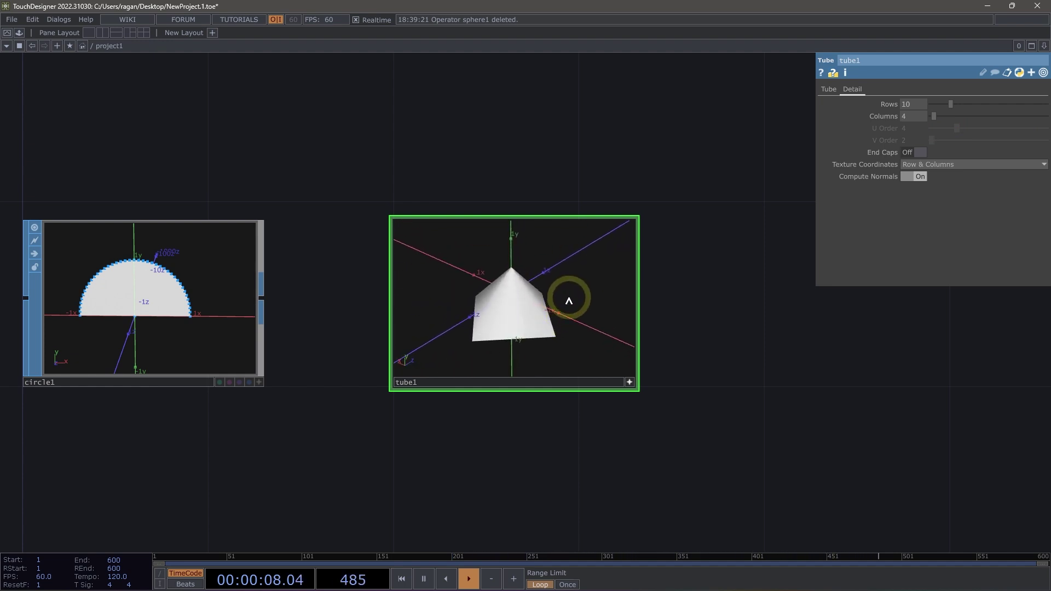
pyautogui.moveTo(564, 300); pyautogui.dragTo(554, 286)
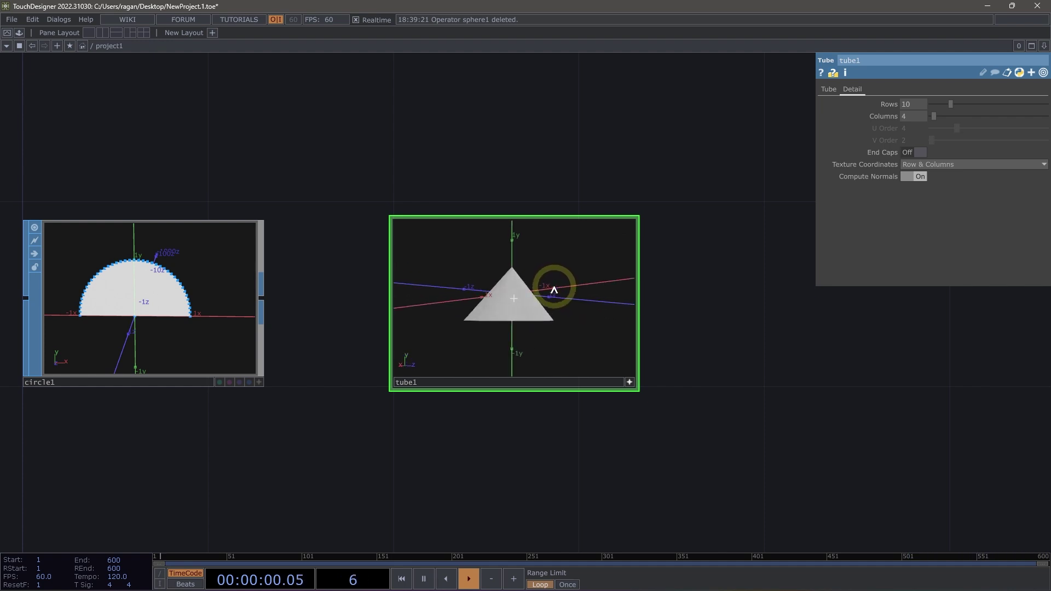
# Add a Rectangle SOP to the network beside the tube
pyautogui.moveTo(813, 323); pyautogui.dragTo(685, 321)
pyautogui.scroll(-3, 685, 321)
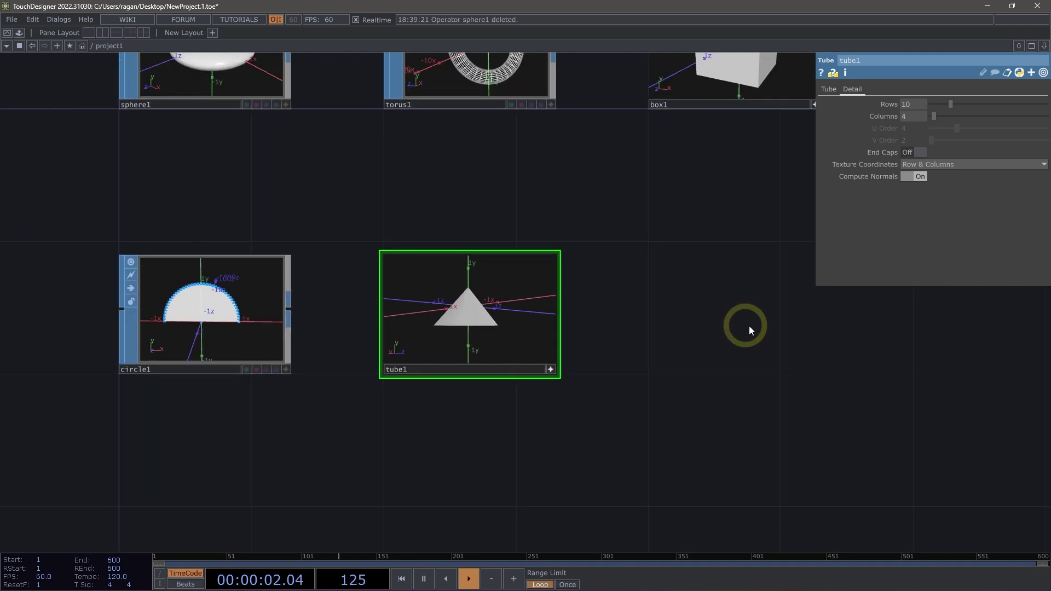
pyautogui.moveTo(749, 326); pyautogui.dragTo(596, 340)
pyautogui.press('Tab')
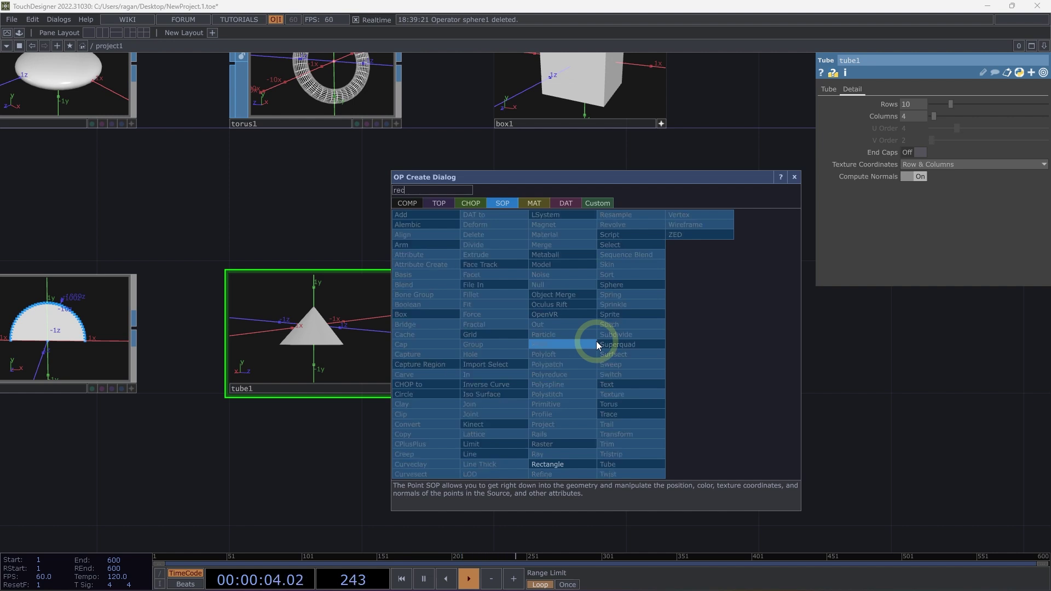
pyautogui.click(550, 465)
pyautogui.click(591, 330)
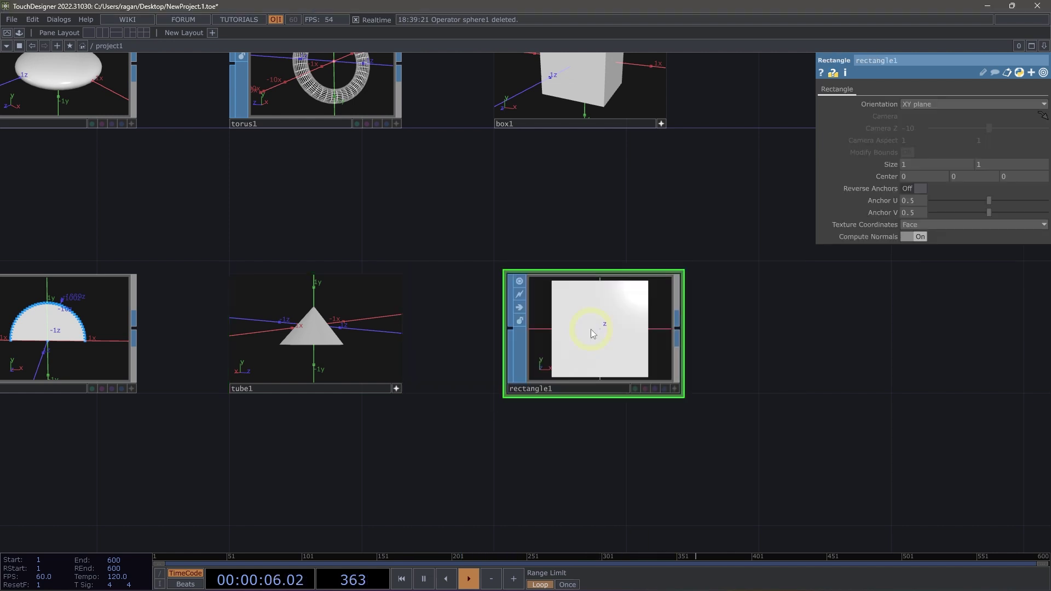
pyautogui.moveTo(592, 329); pyautogui.dragTo(581, 328)
# Add a Grid SOP to the network beside the rectangle
pyautogui.moveTo(675, 406); pyautogui.dragTo(570, 399)
pyautogui.press('Tab')
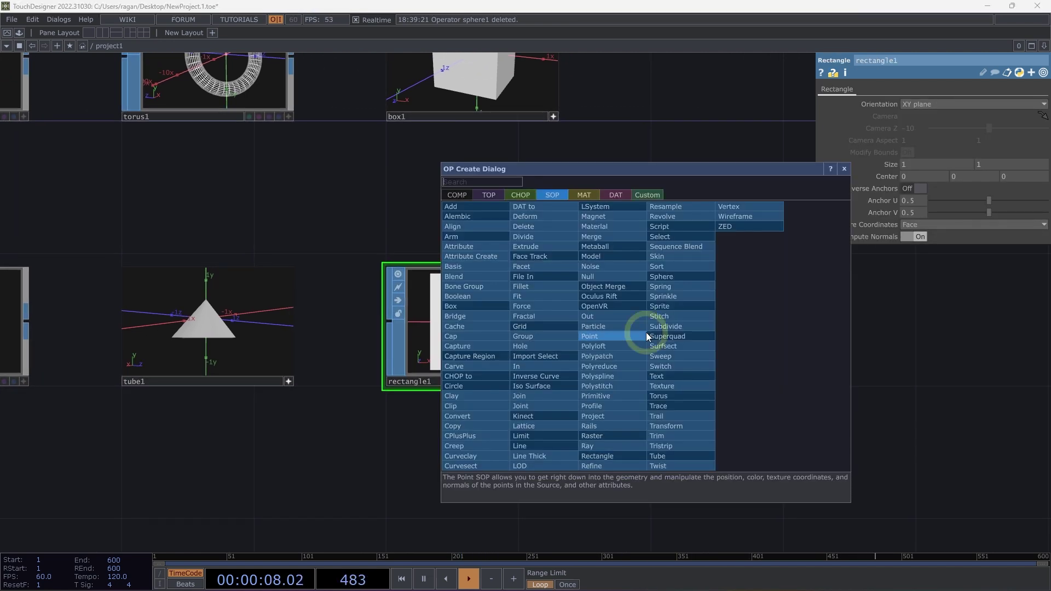
pyautogui.write('gir')
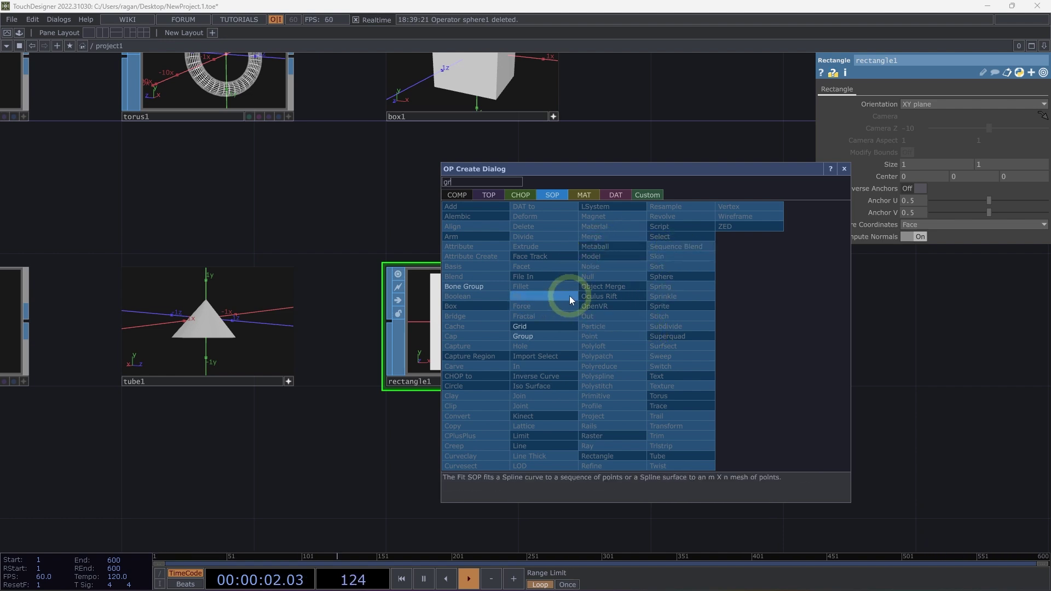
pyautogui.click(561, 322)
pyautogui.click(734, 323)
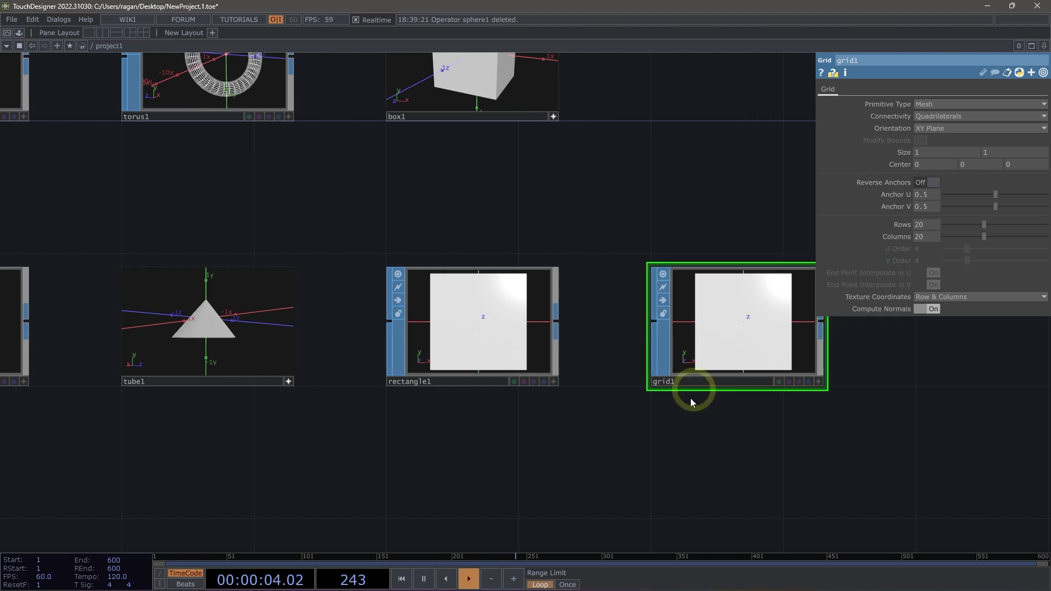
# Switch the rectangle and grid viewers together to wireframe display with both nodes selected, and deactivate the viewers
pyautogui.moveTo(359, 179); pyautogui.dragTo(623, 298, button='right')
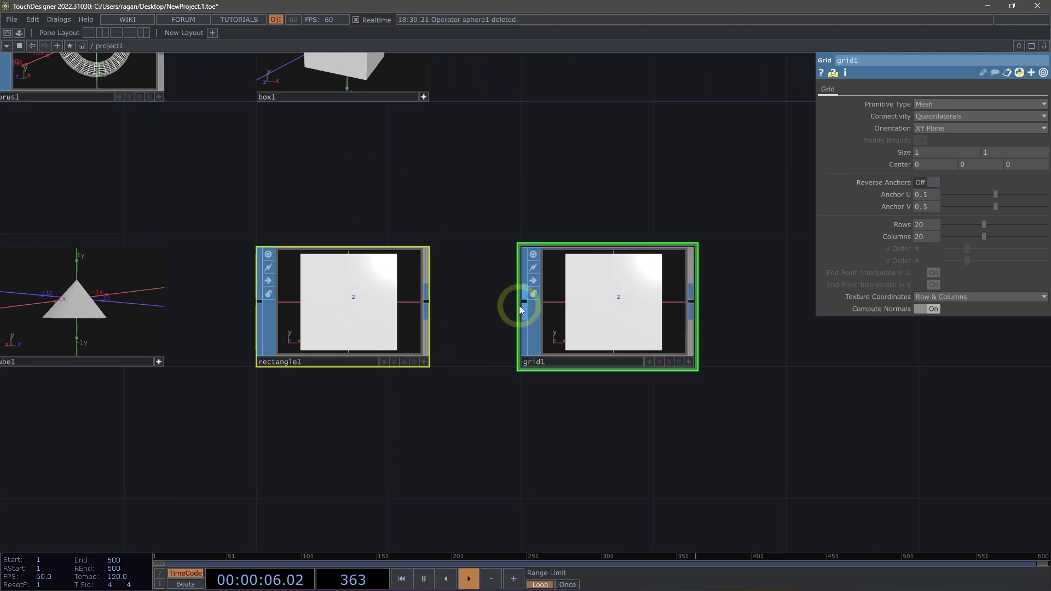
pyautogui.click(599, 311)
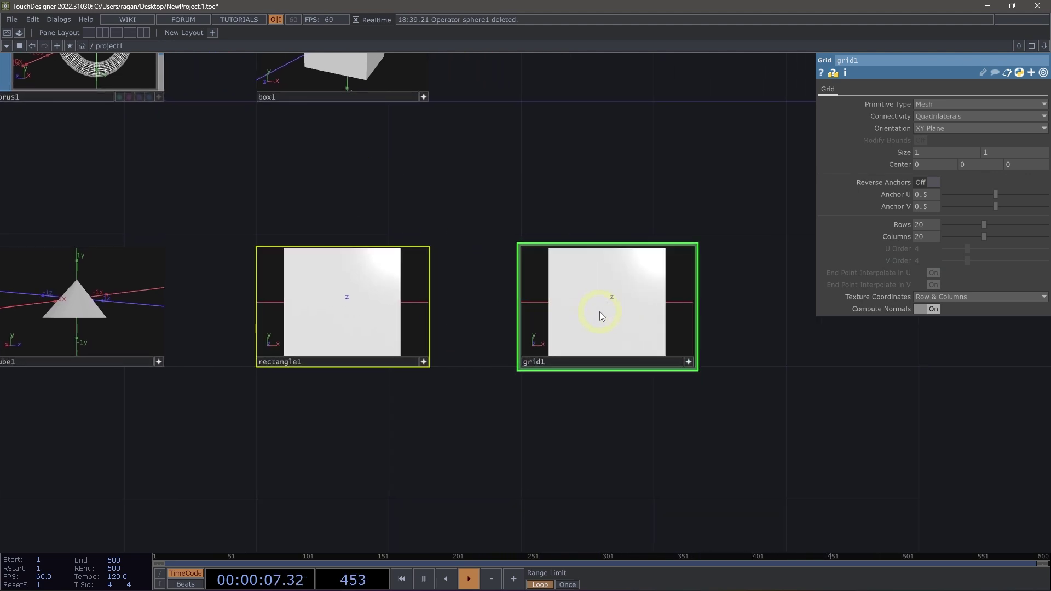
pyautogui.click(353, 304)
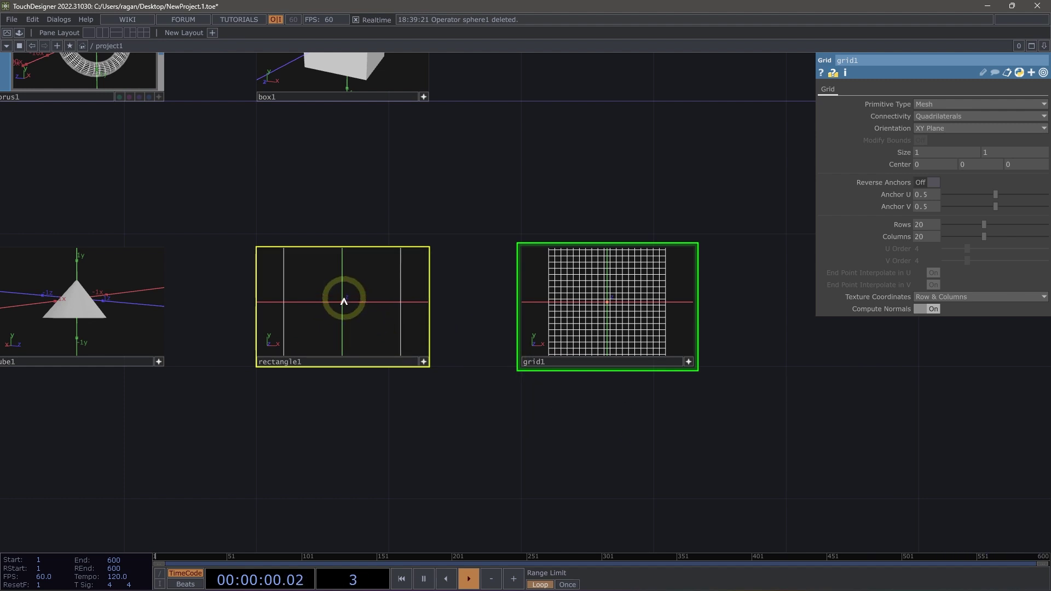
pyautogui.scroll(-2, 344, 301)
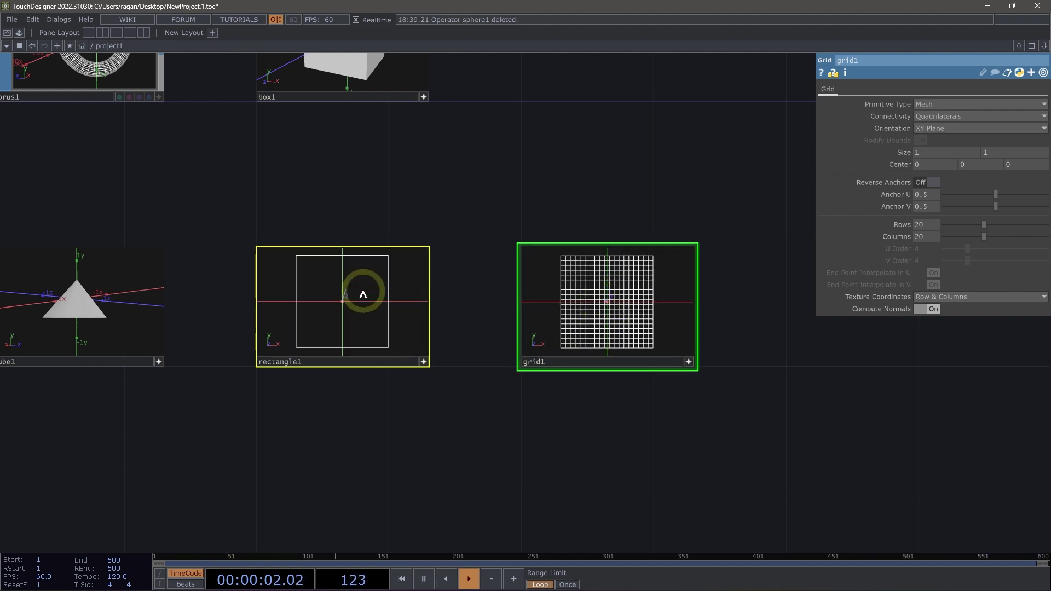
pyautogui.click(424, 361)
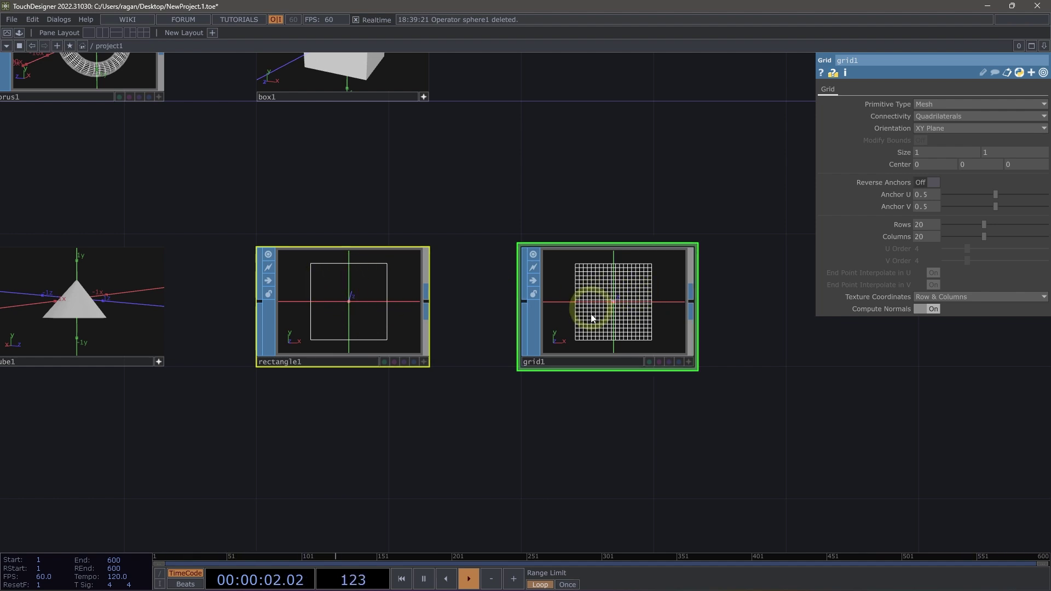
# Tilt the grid in its active viewer by orbiting, and set the grid's Rows to 6
pyautogui.scroll(2, 609, 299)
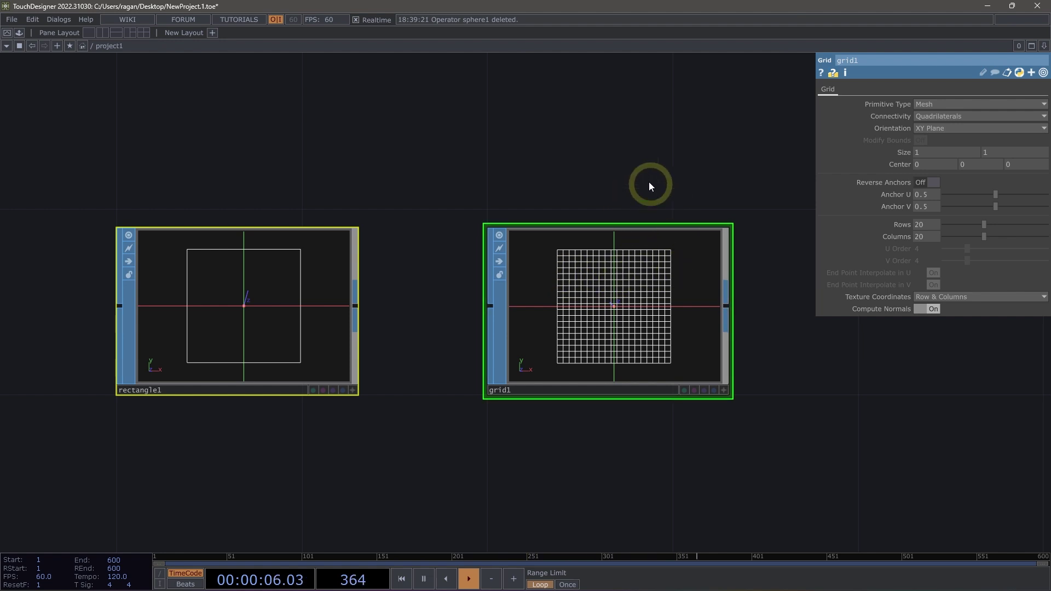
pyautogui.moveTo(597, 191); pyautogui.dragTo(634, 206)
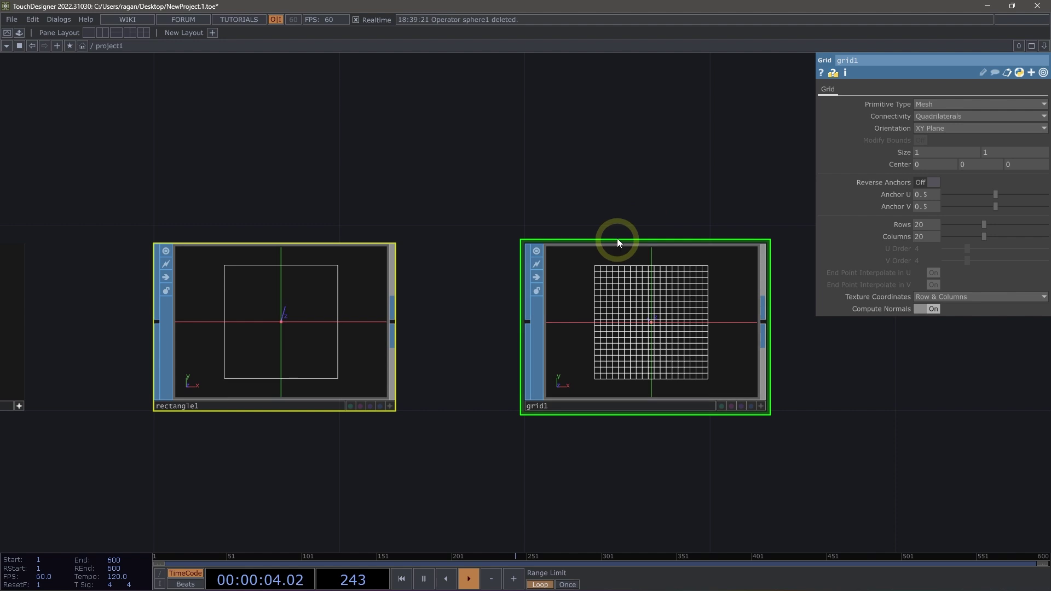
pyautogui.click(635, 353)
pyautogui.moveTo(652, 363)
pyautogui.mouseDown()
pyautogui.moveTo(687, 350)
pyautogui.moveTo(650, 347)
pyautogui.mouseUp()
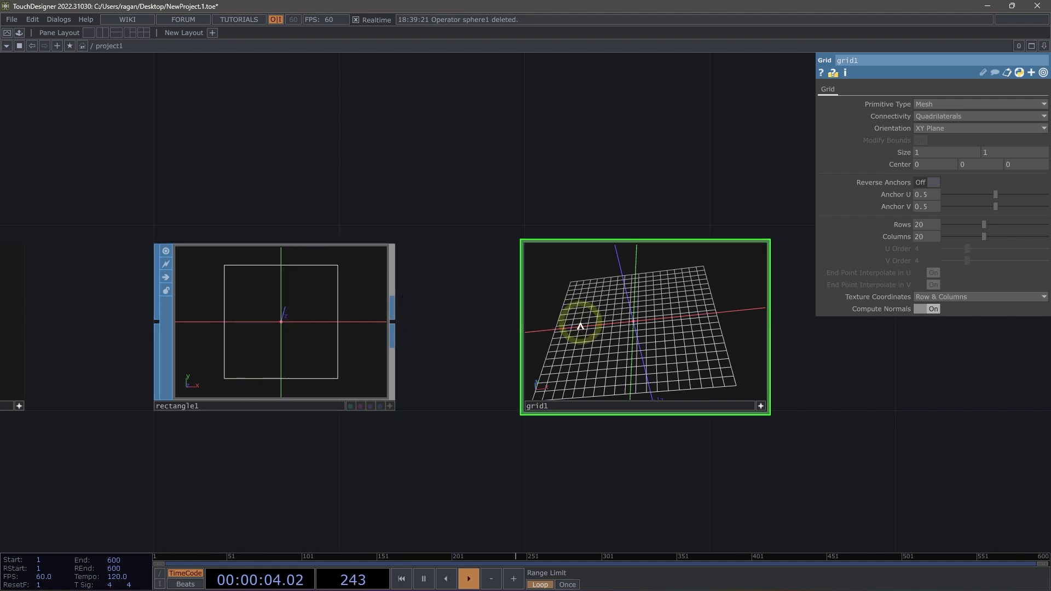
pyautogui.moveTo(578, 321); pyautogui.dragTo(643, 318)
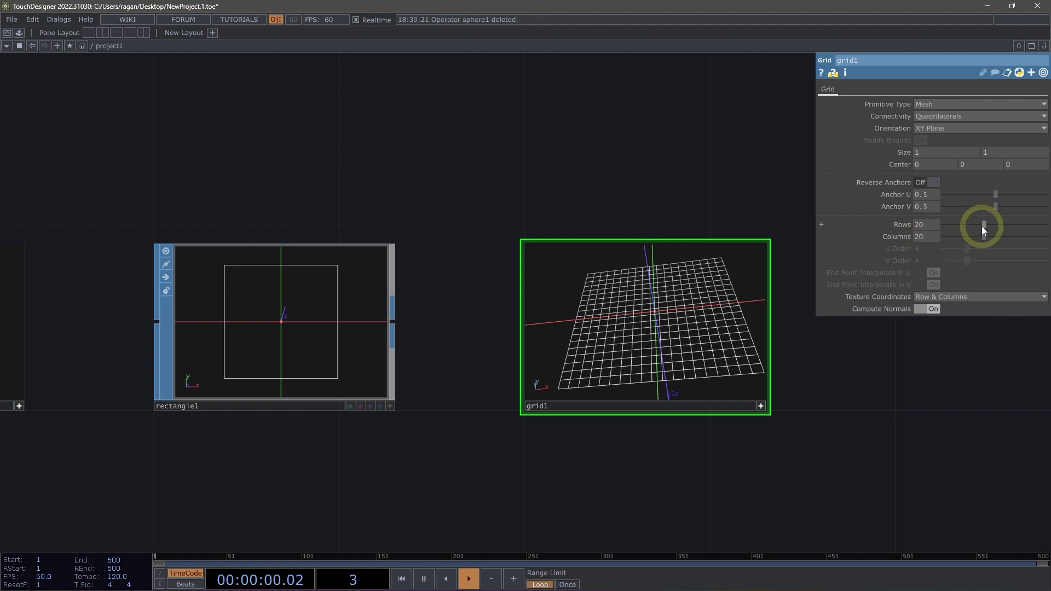
pyautogui.moveTo(1000, 227); pyautogui.dragTo(958, 227)
pyautogui.moveTo(684, 192); pyautogui.dragTo(690, 288)
pyautogui.scroll(-3, 679, 228)
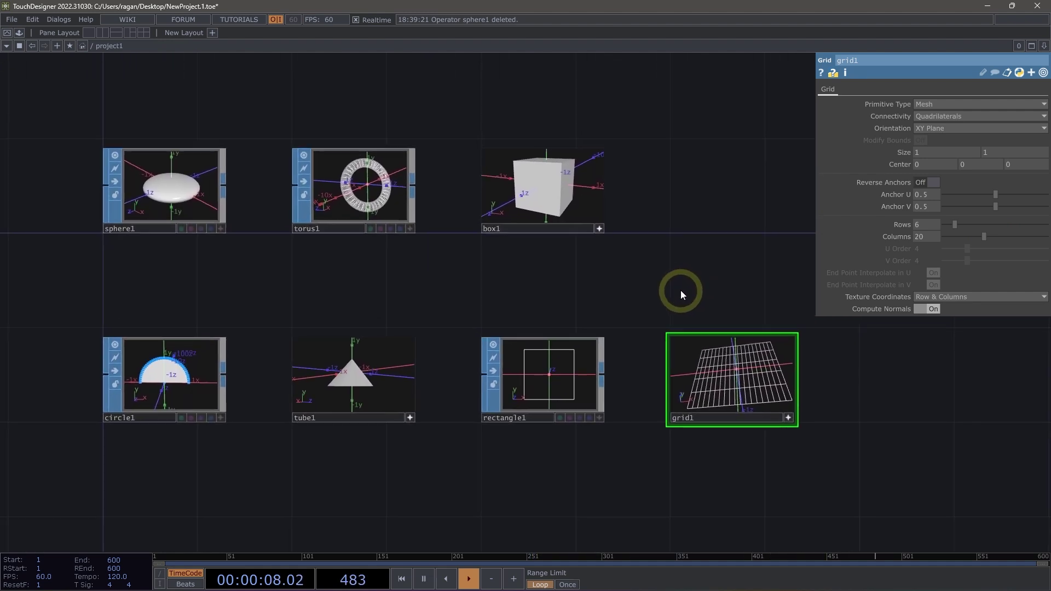
pyautogui.moveTo(639, 289); pyautogui.dragTo(616, 309)
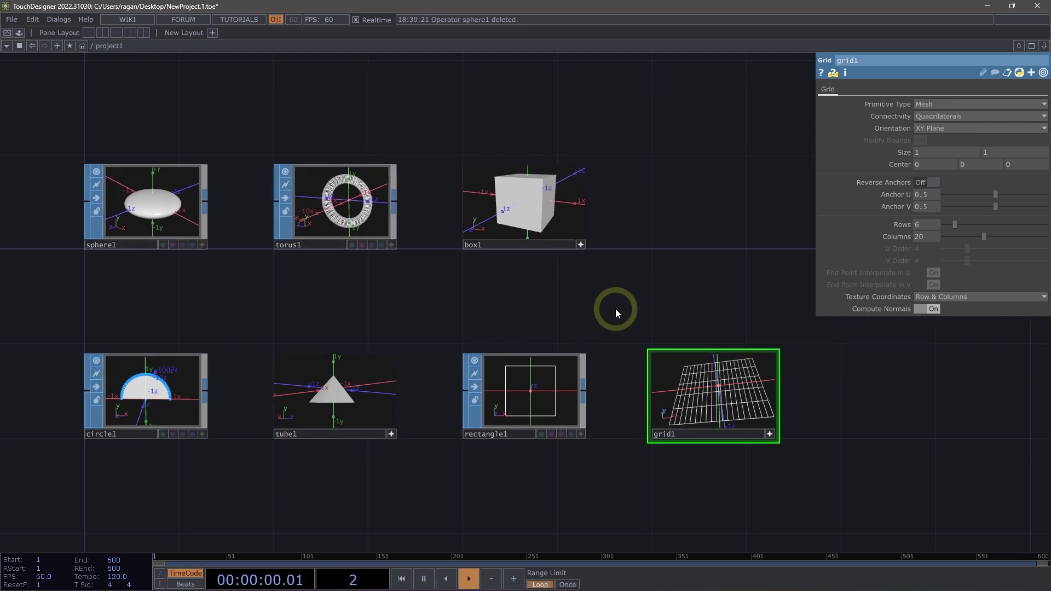